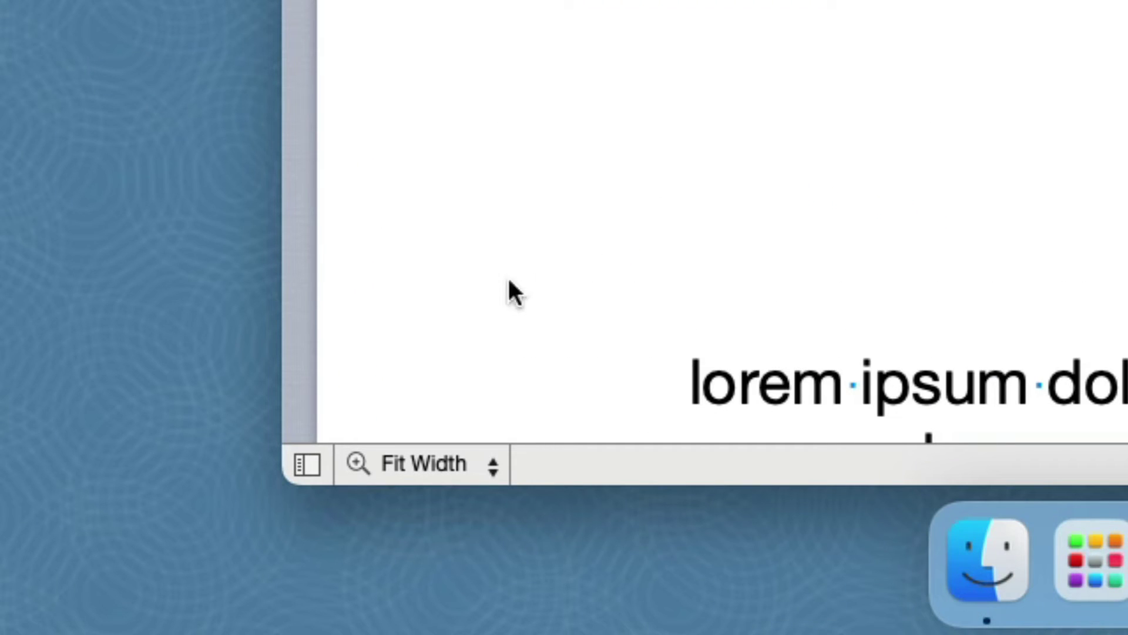
Show the Outline sidebar listing three chapters, their numbered sections and images beside the document.
click(312, 457)
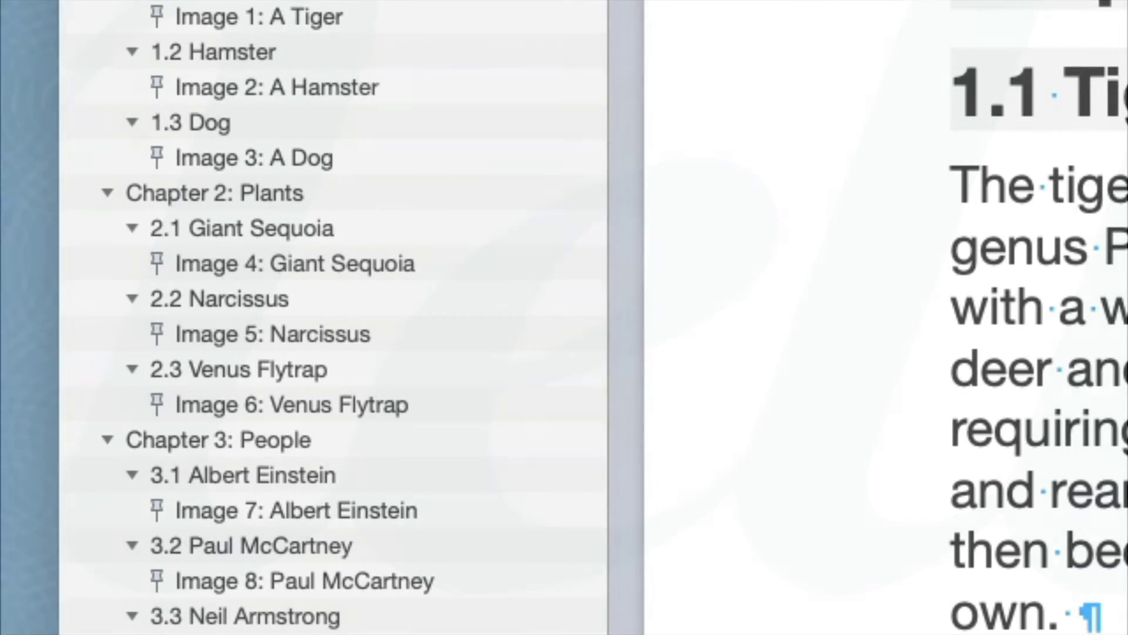
Jump via the outline to Chapter 2: Plants, Chapter 3: People, then back to Chapter 1: Animals.
click(265, 199)
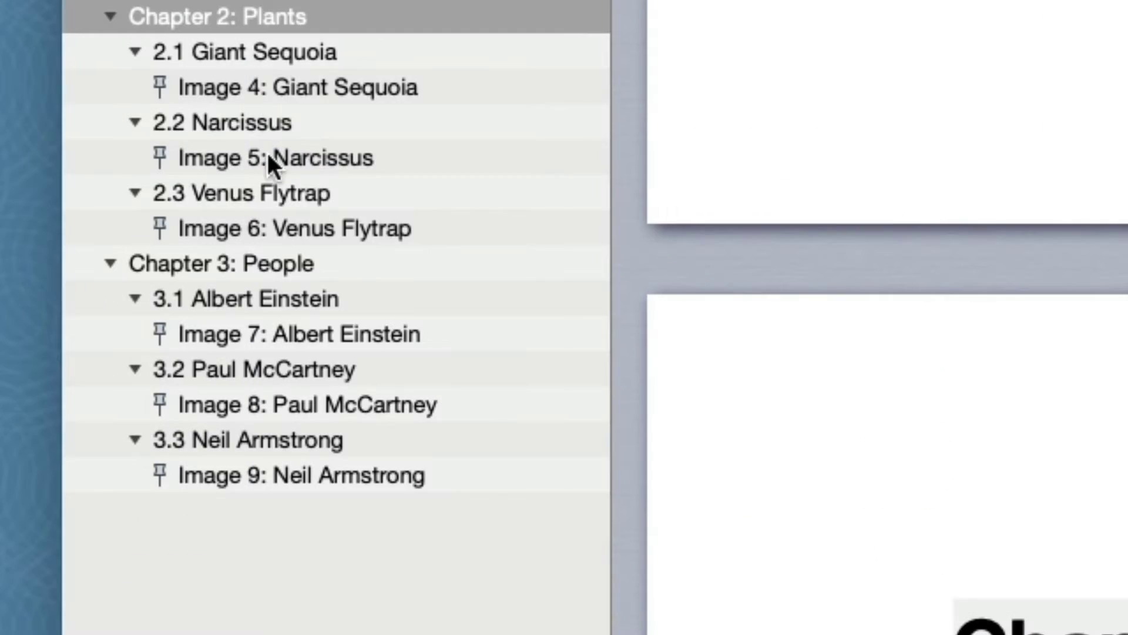
click(273, 264)
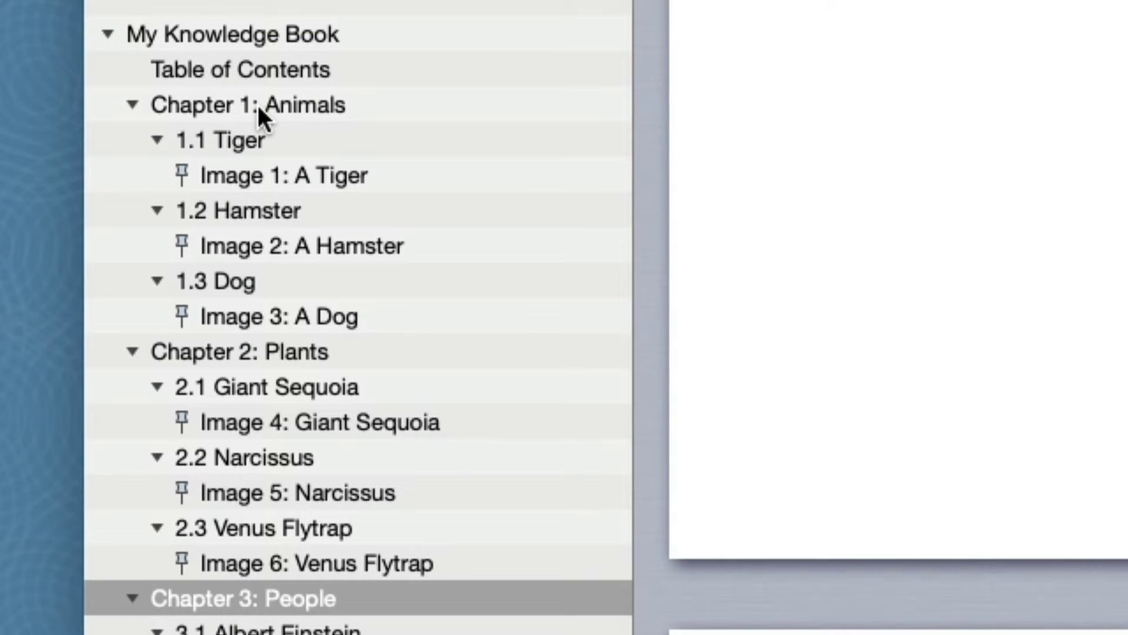
click(256, 104)
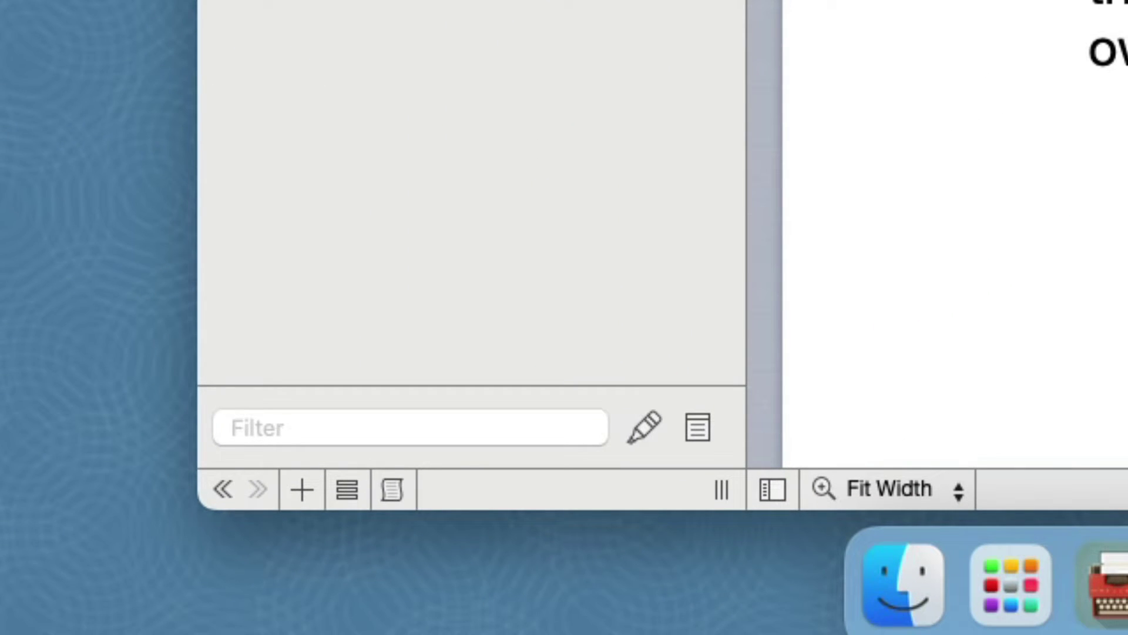
click(494, 423)
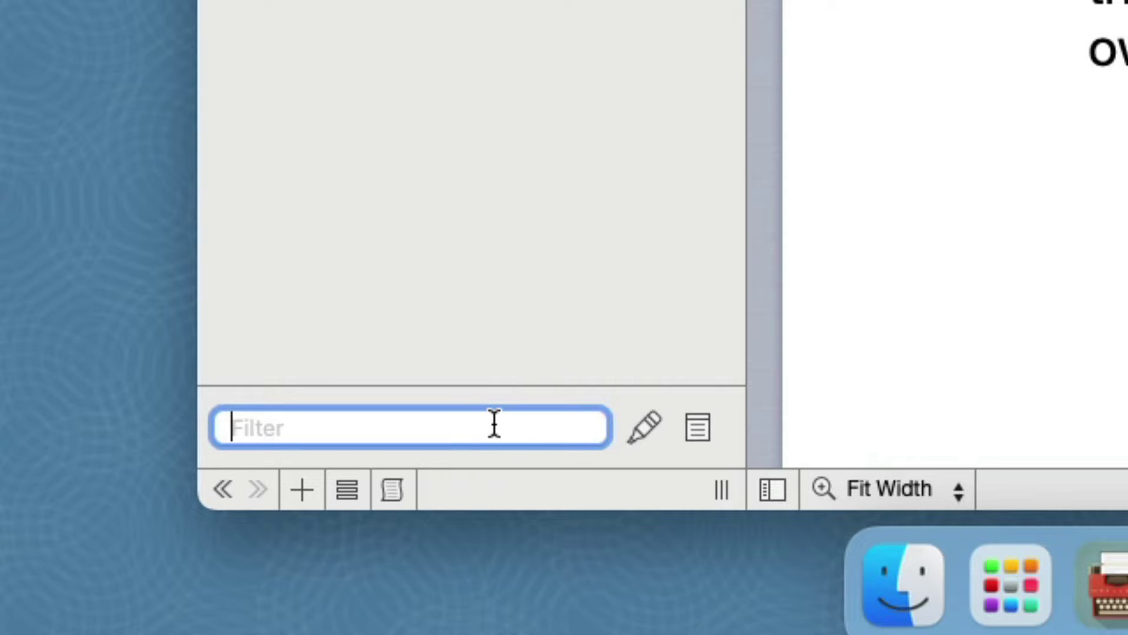
Filter the outline by 'ein', go to 3.1 Albert Einstein, then clear the filter.
text(ei)
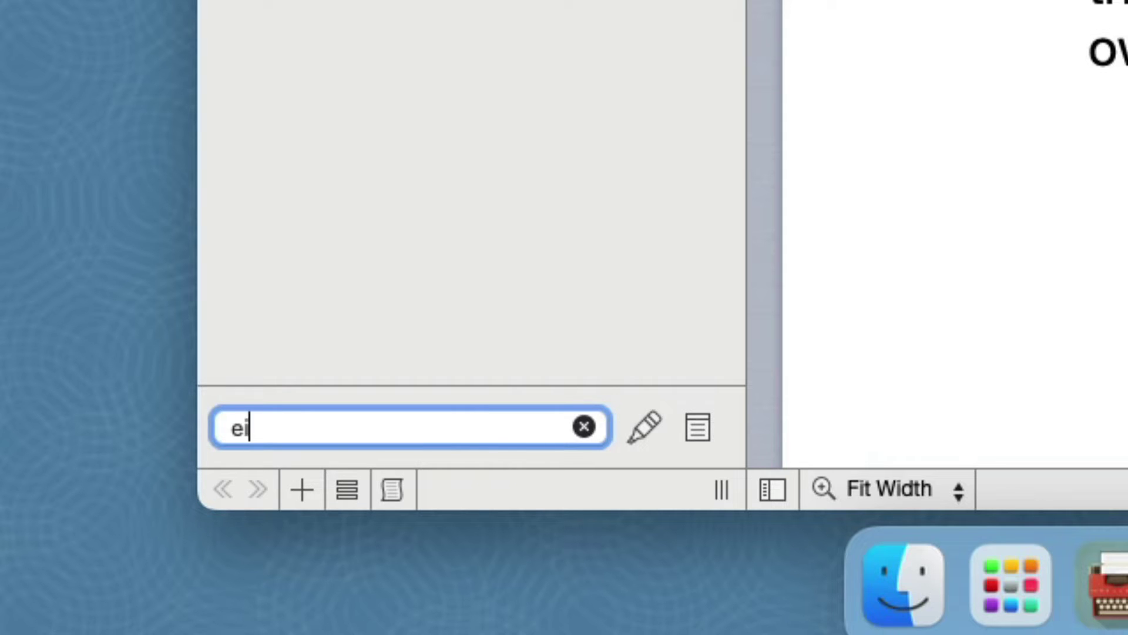
text(n)
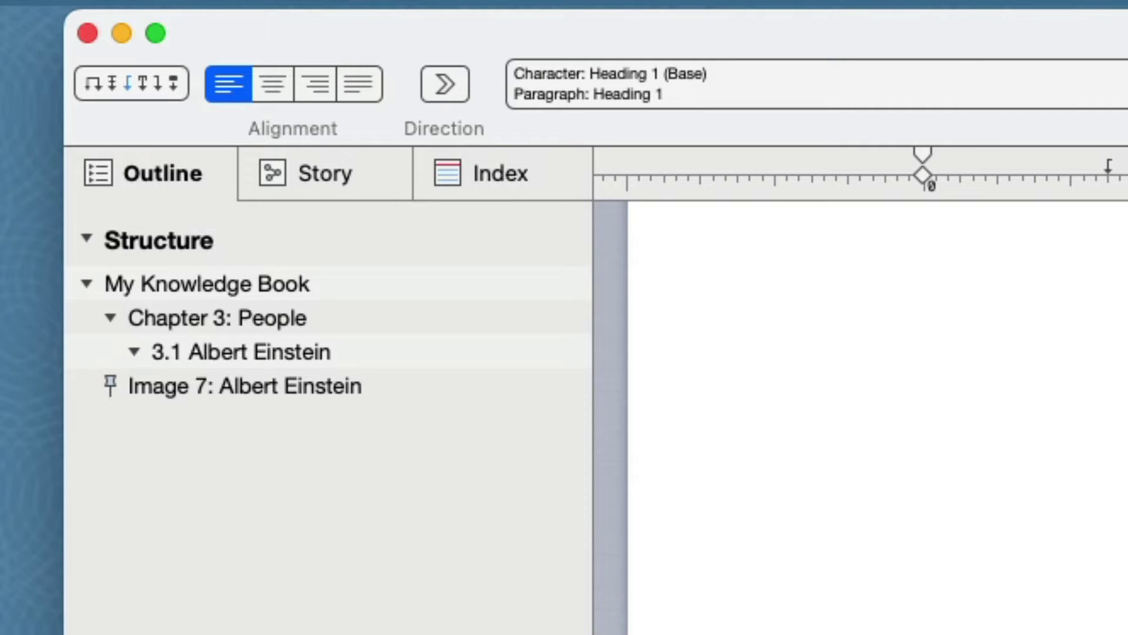
click(275, 351)
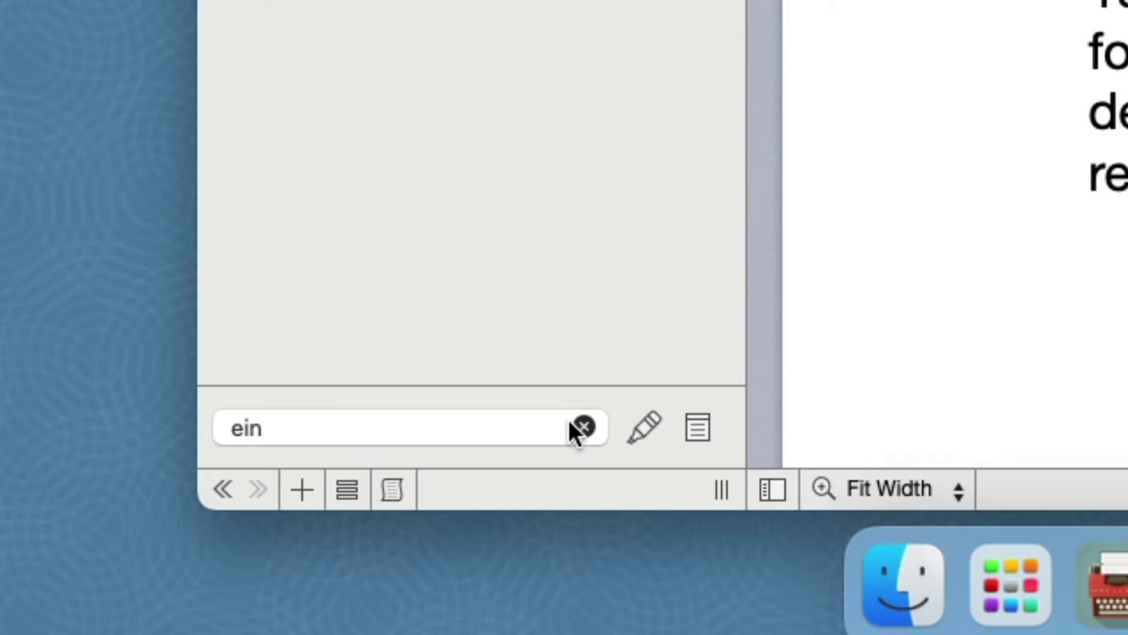
click(576, 423)
click(576, 423)
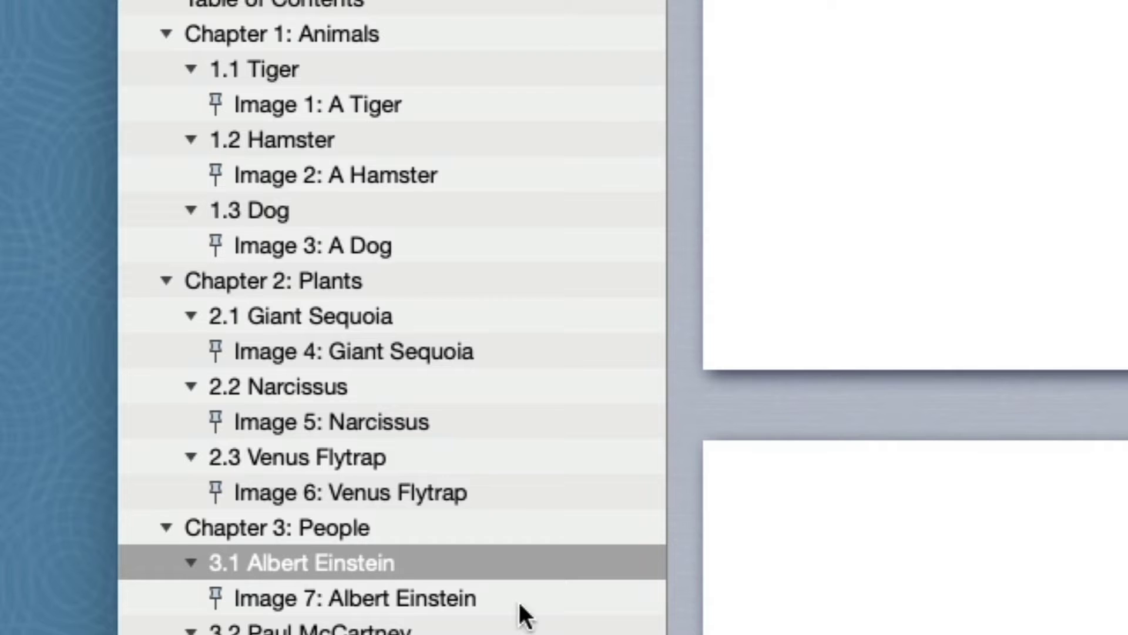
Rename the 1.3 Dog heading to 'Doggie' directly in the outline.
click(262, 214)
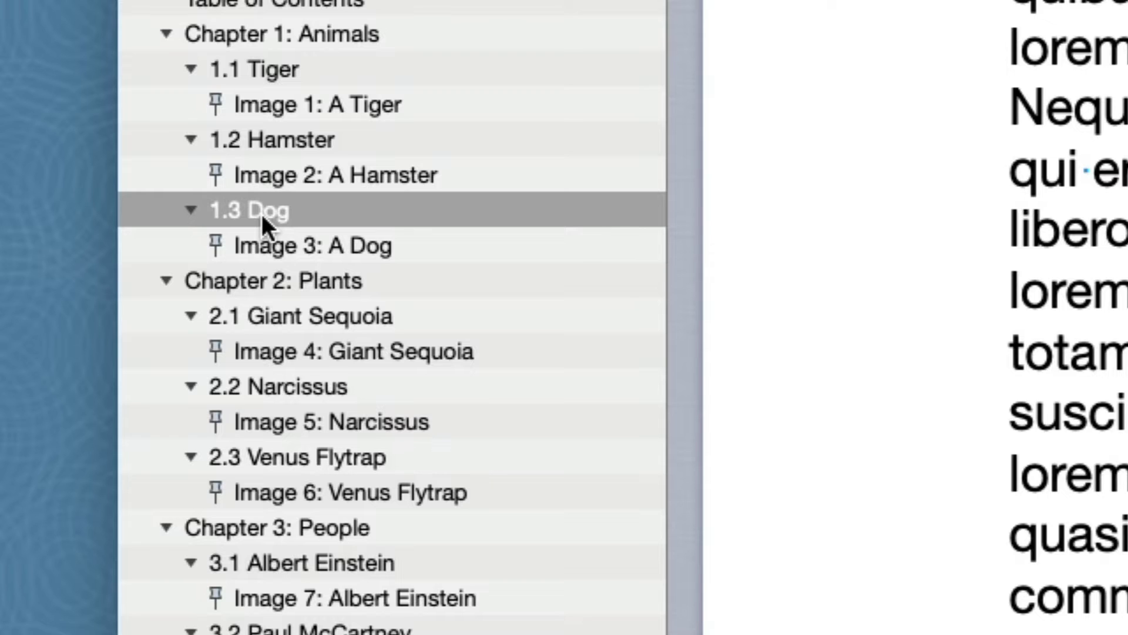
click(262, 214)
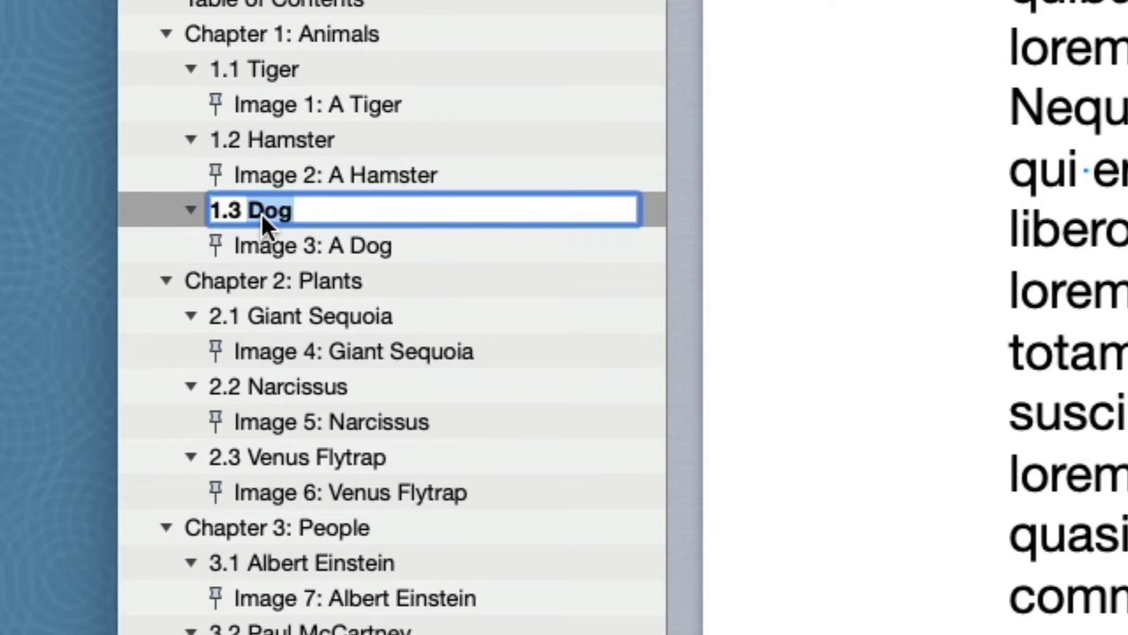
text(Doggie)
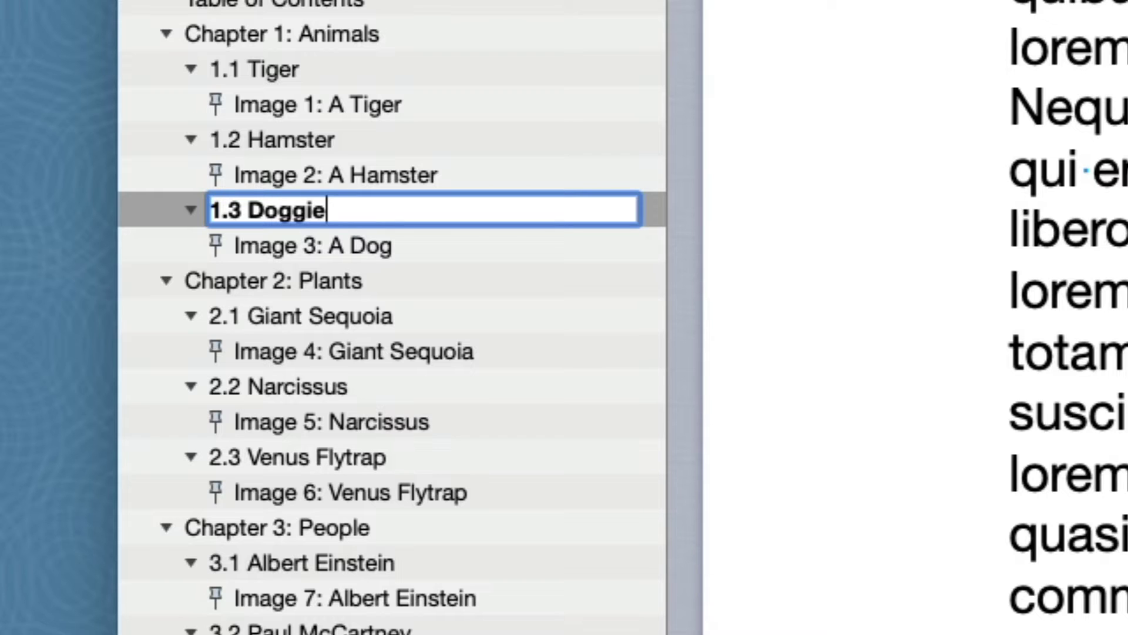
key(super+Return)
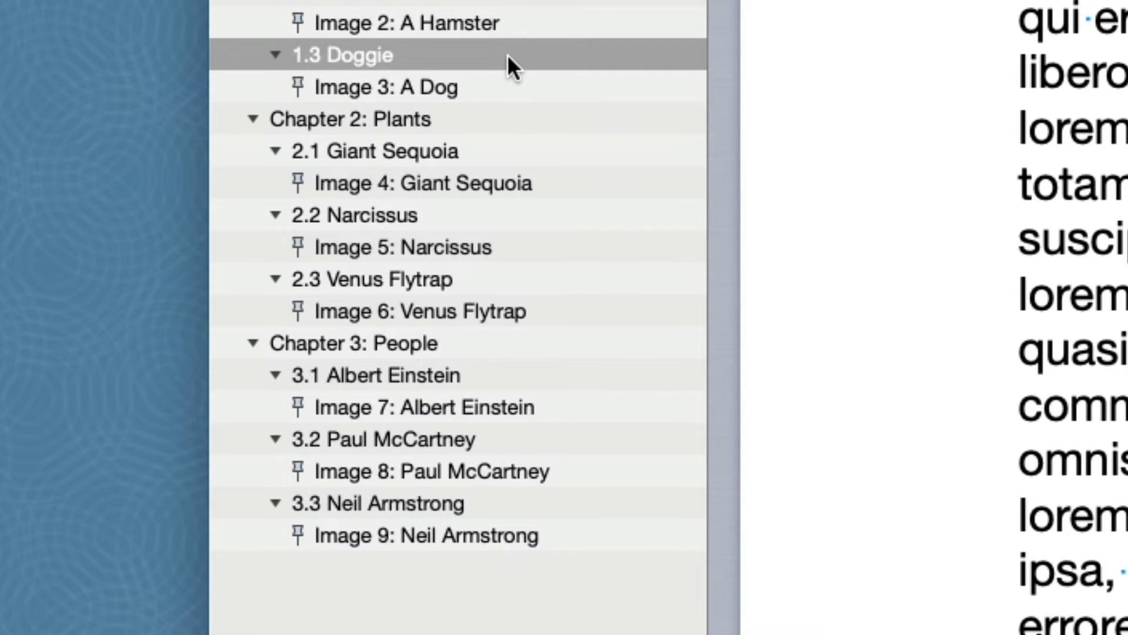
Change the 1.3 heading name from 'Doggie' back to 'Dog' in its inline inspector.
double_click(507, 54)
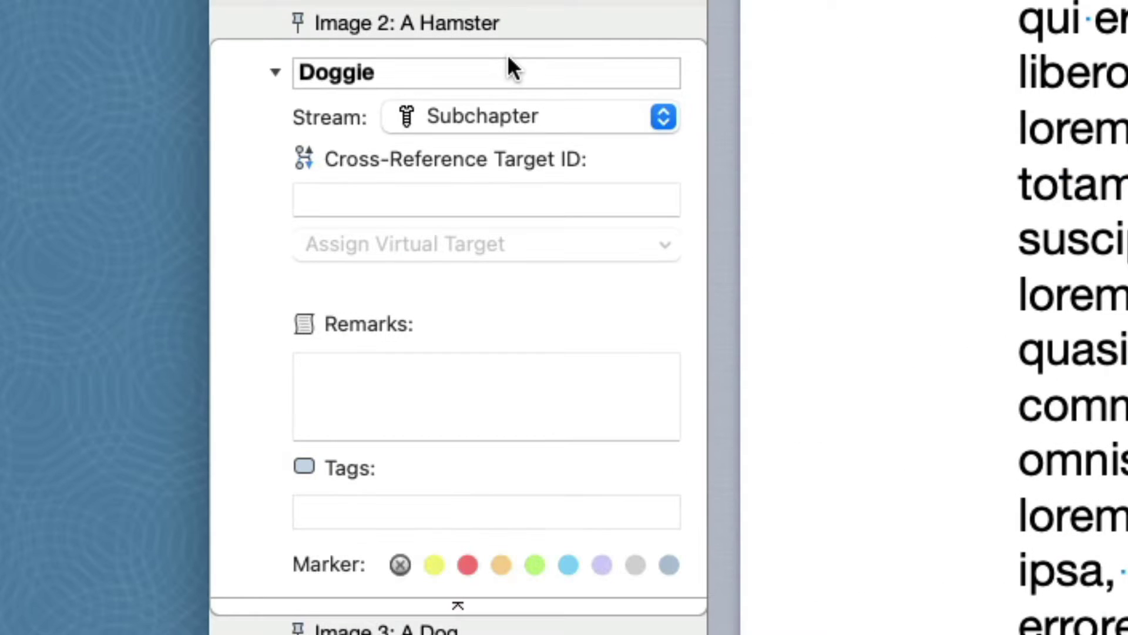
click(427, 75)
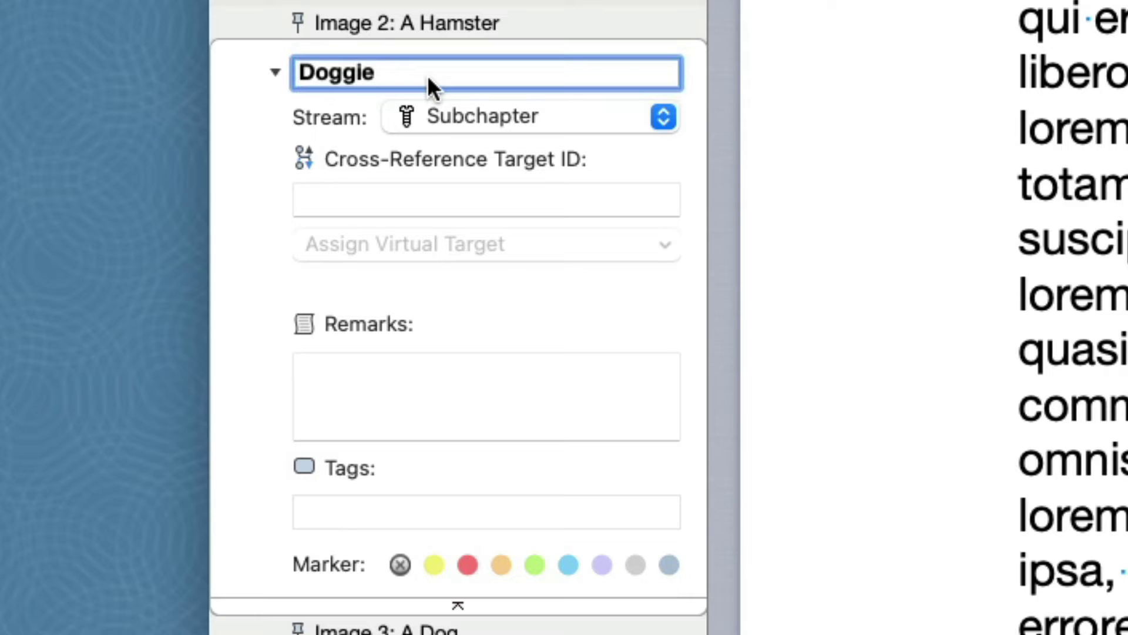
key(BackSpace)
key(BackSpace)
key(BackSpace)
key(Return)
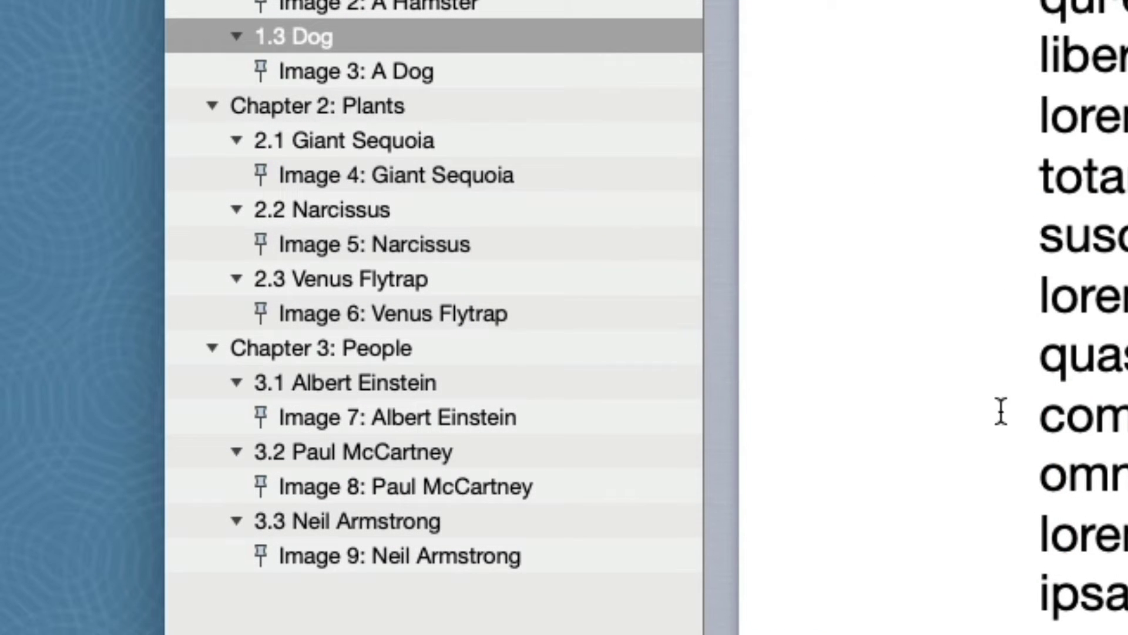
Add the remark 'The dog is sleeping' to the 1.3 Dog heading.
click(576, 38)
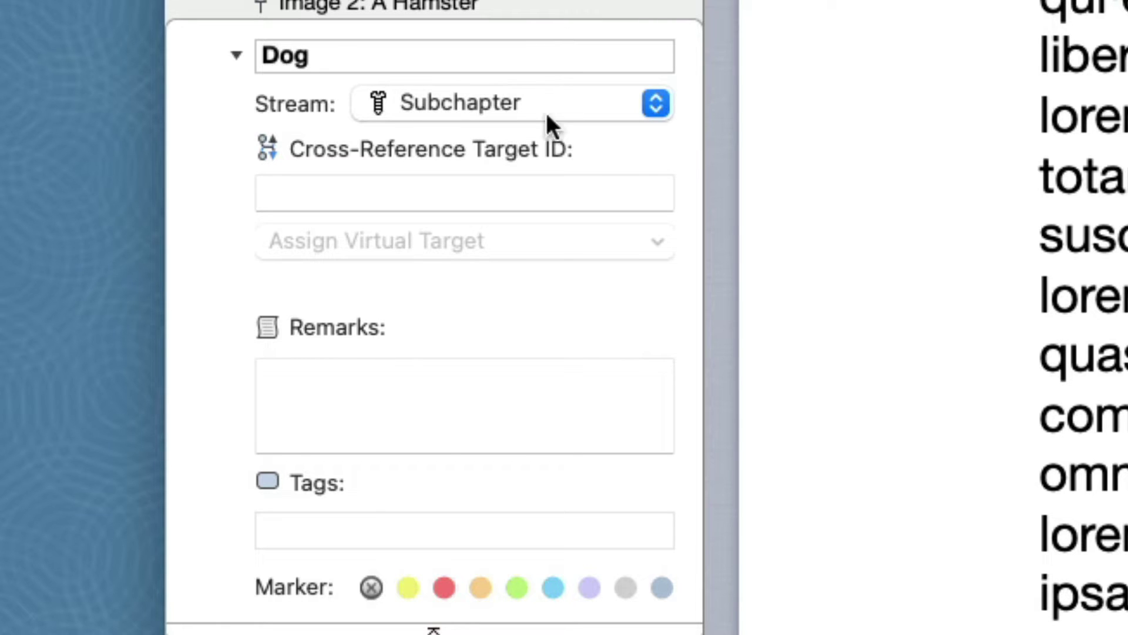
click(508, 384)
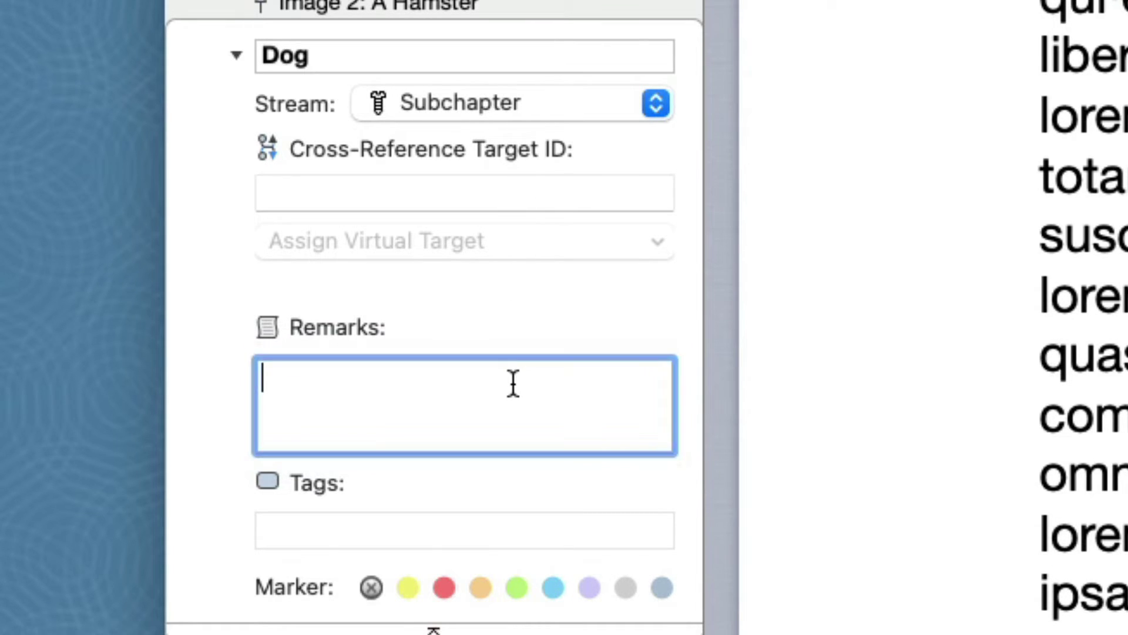
text(The dog)
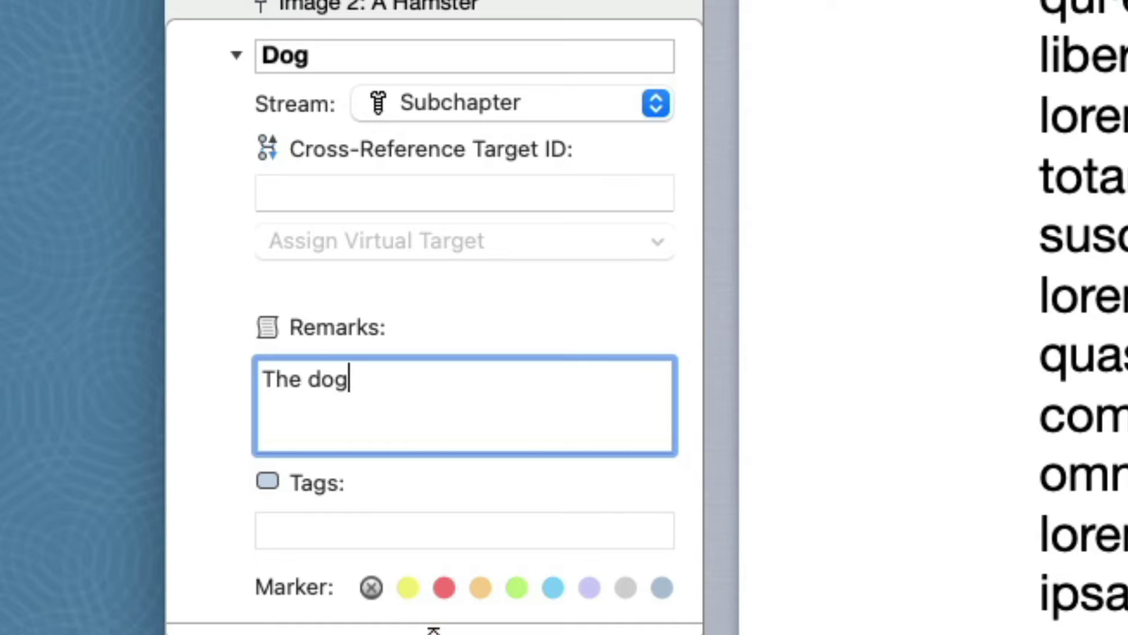
text( is sleeping)
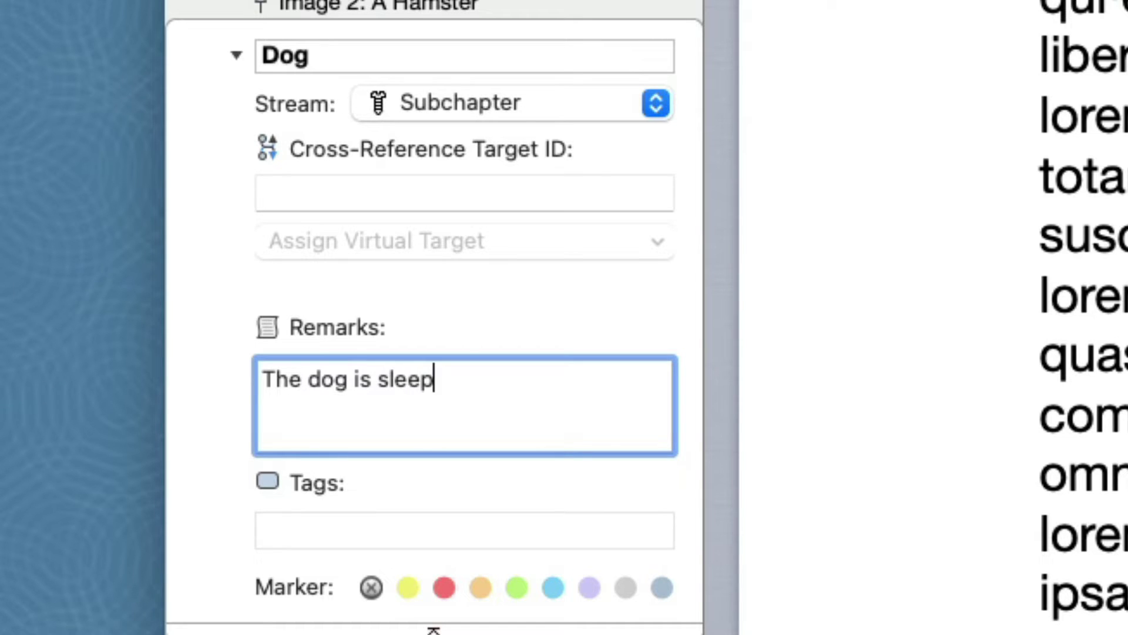
Tag the heading 'fauna' and give it a red marker.
click(512, 530)
text(fauna)
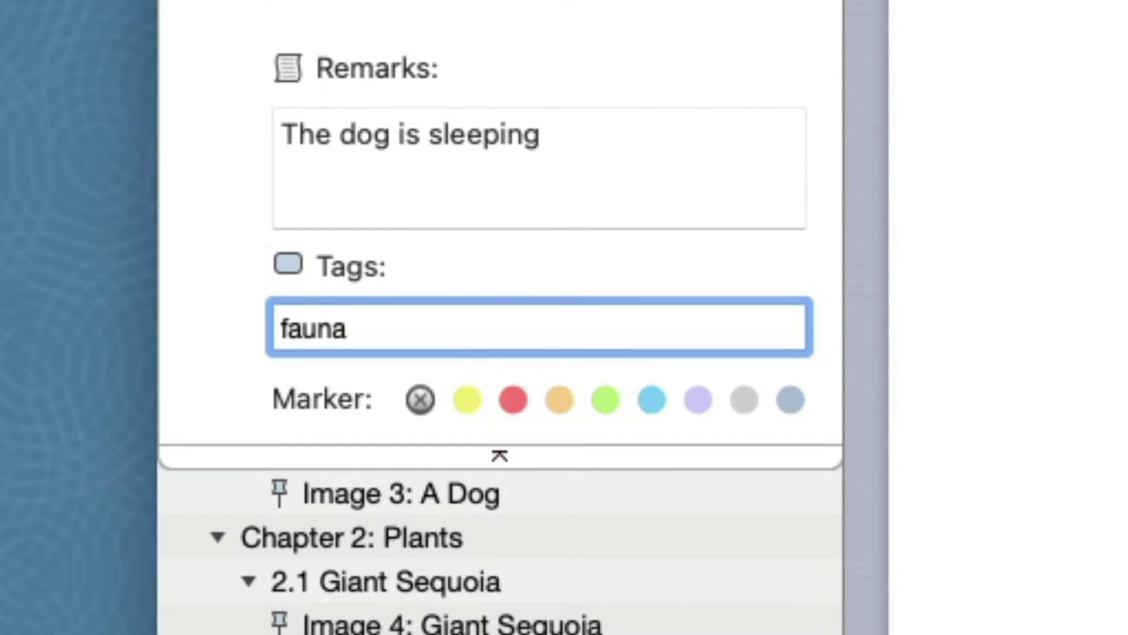
key(Return)
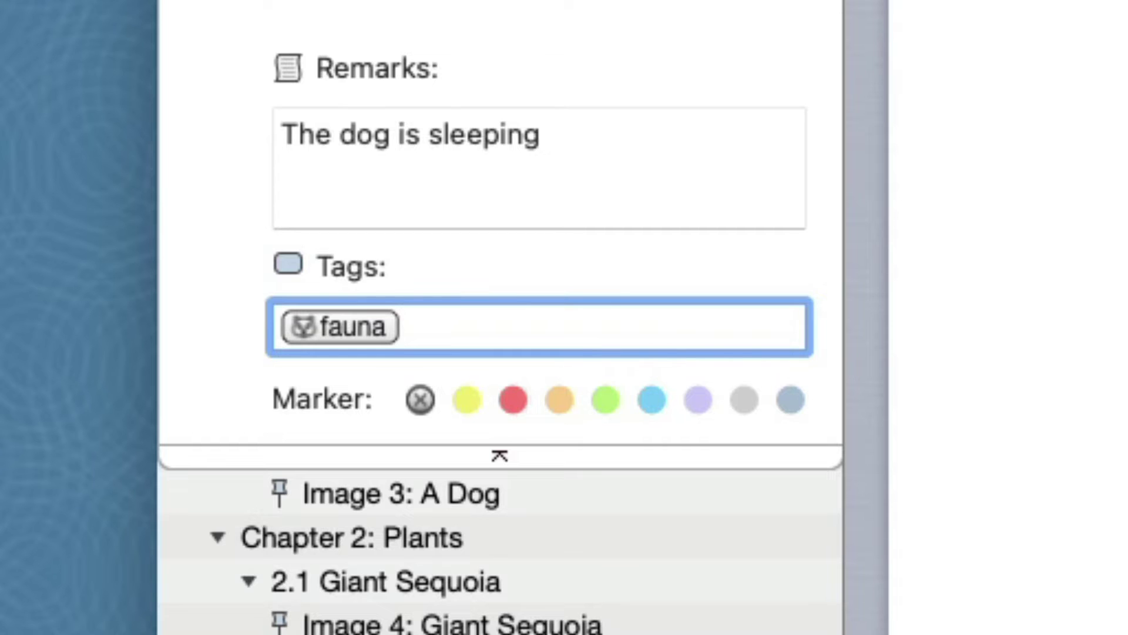
click(515, 400)
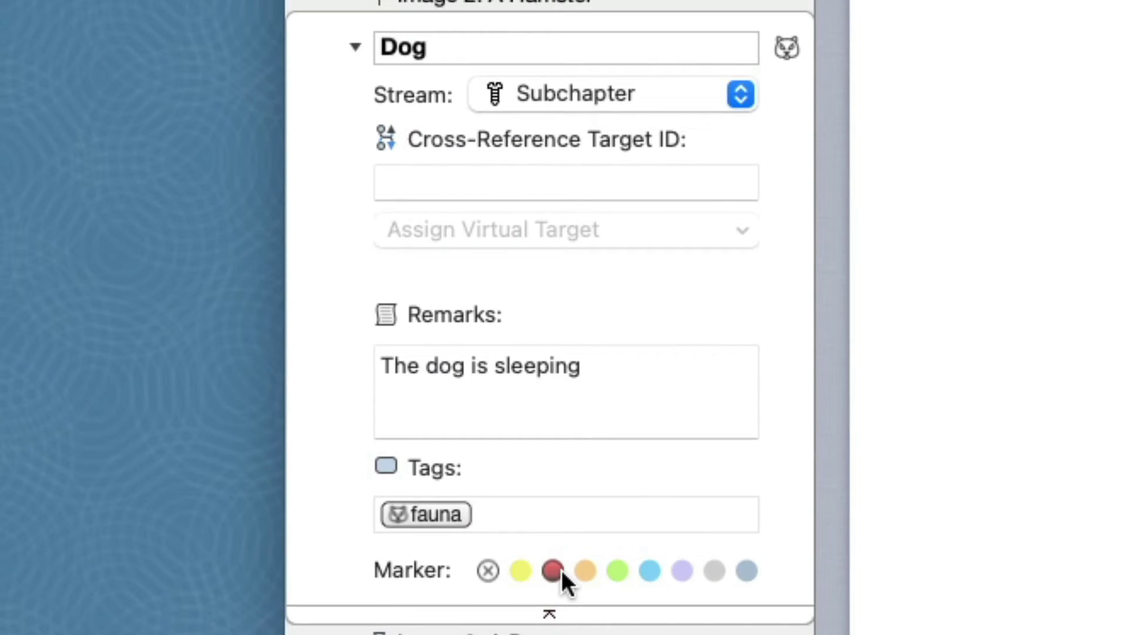
Collapse the heading inspector and turn on remark display in the outline.
click(684, 612)
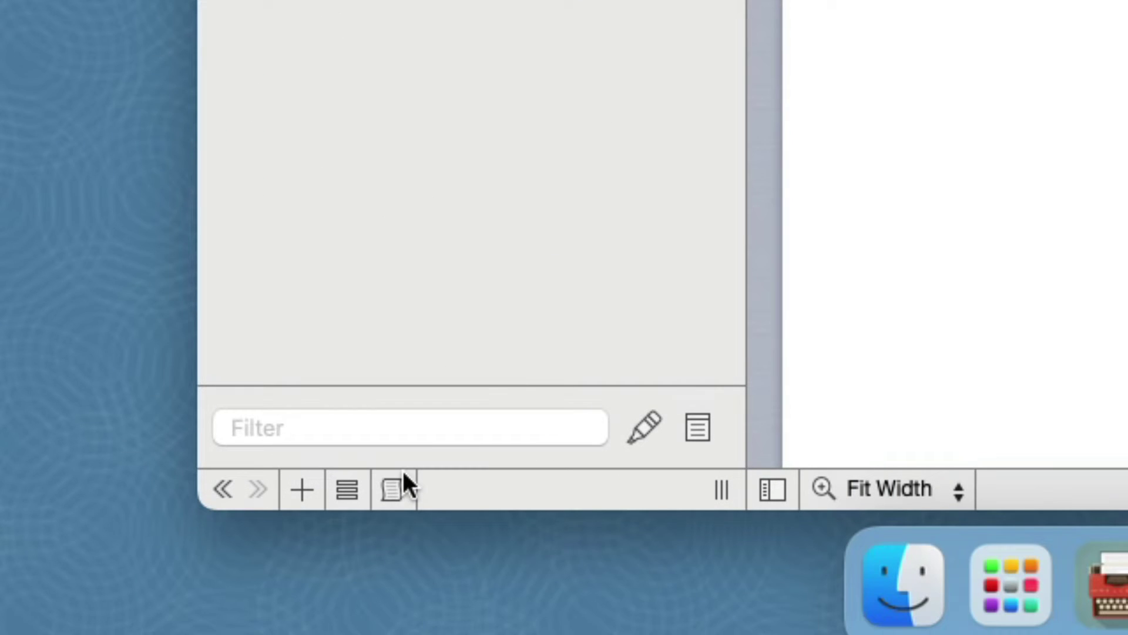
click(404, 473)
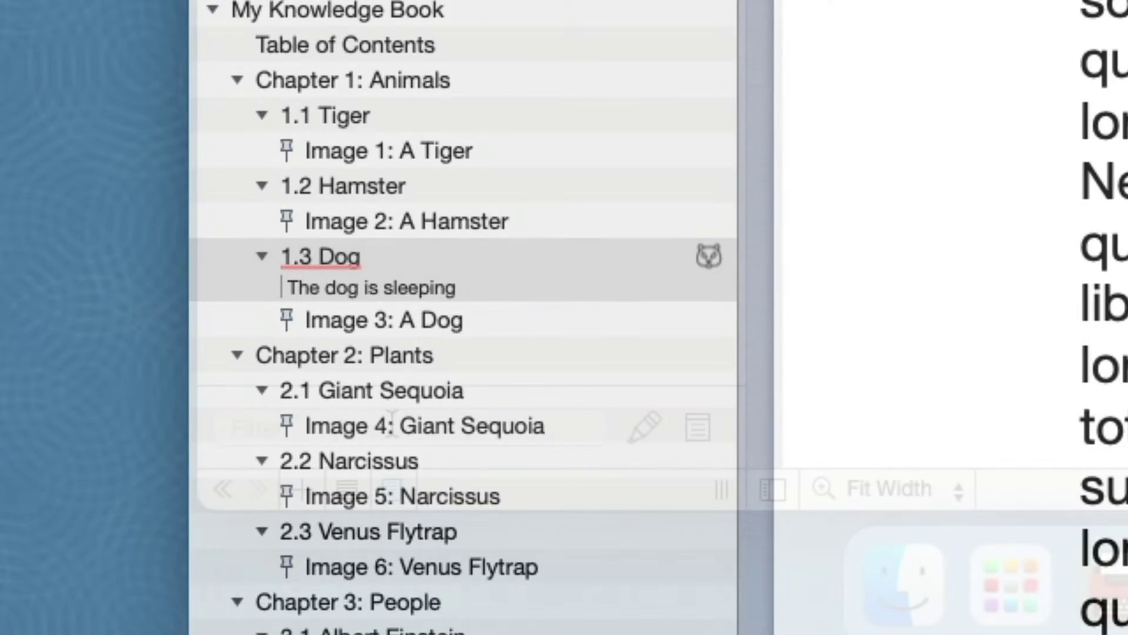
Filter the outline by the text 'sleep', then clear that filter.
click(388, 427)
text(sleep)
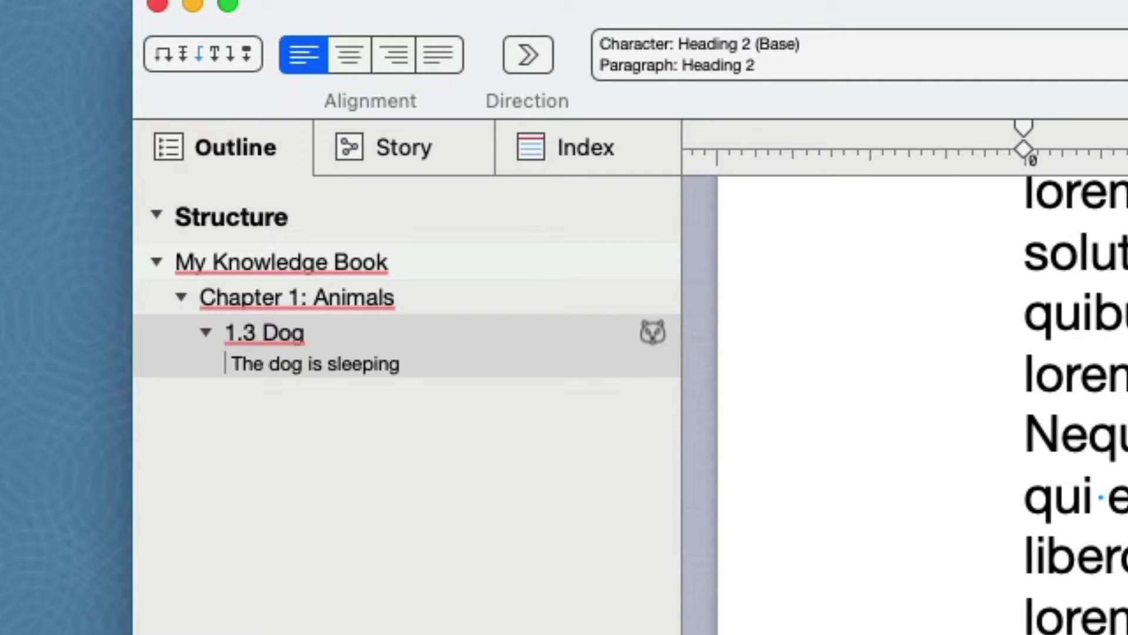
key(Escape)
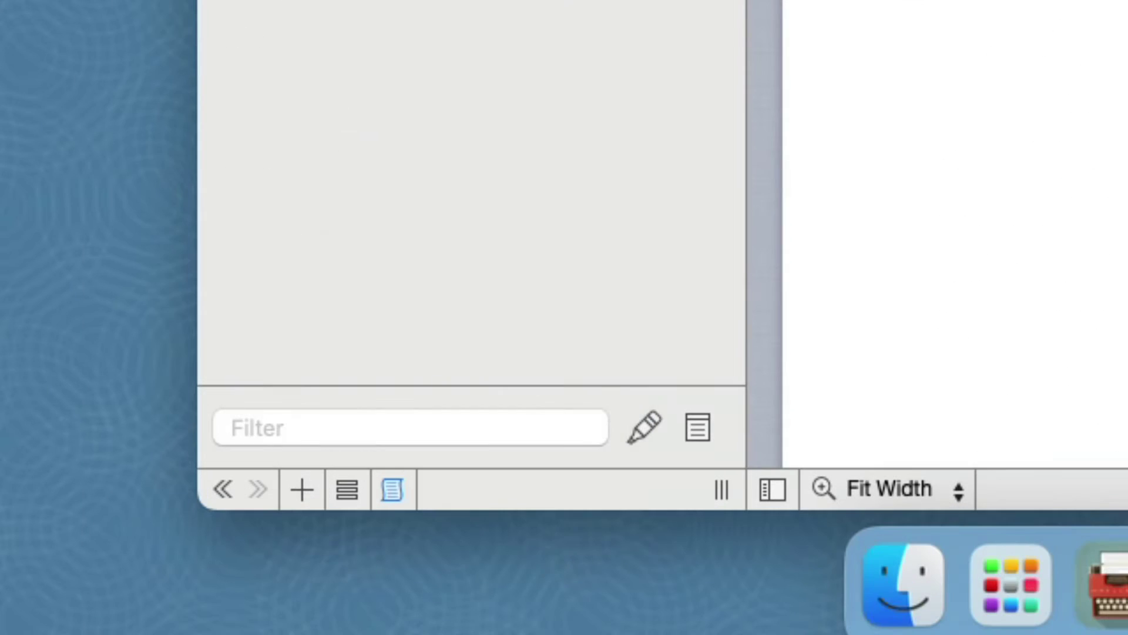
Filter the outline by the Vermilion marker, then by the fauna tag.
click(654, 419)
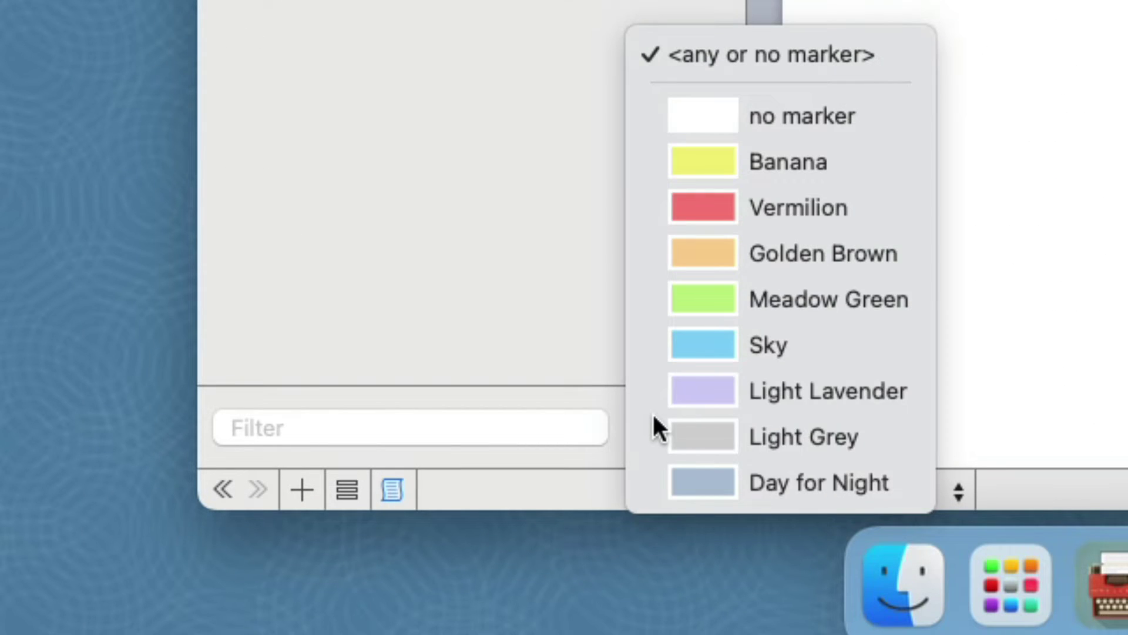
click(710, 207)
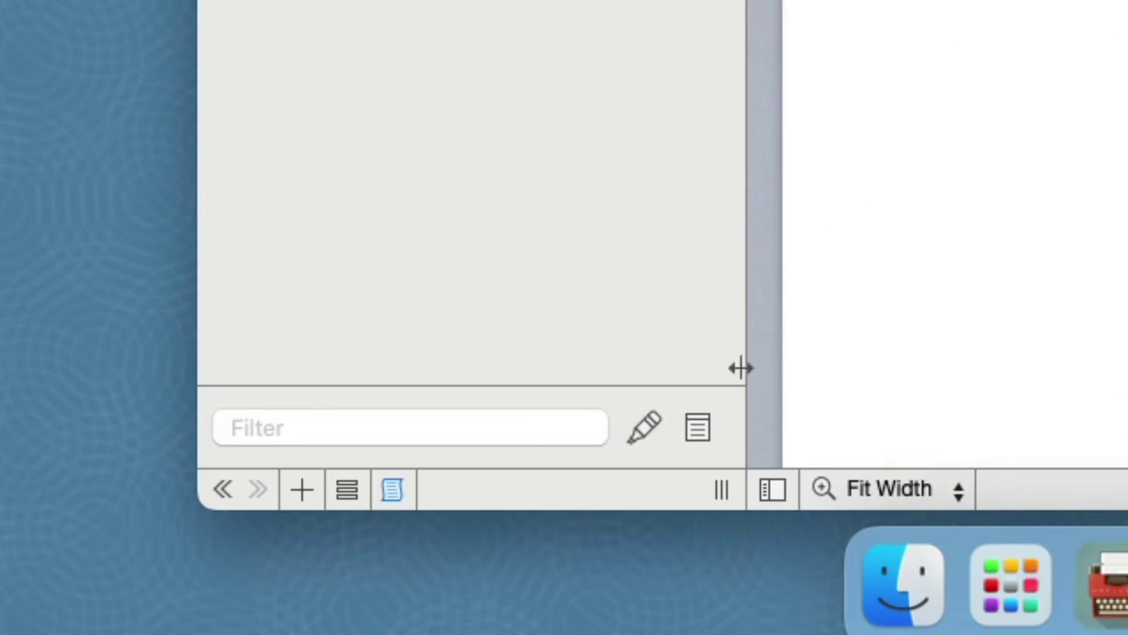
click(704, 429)
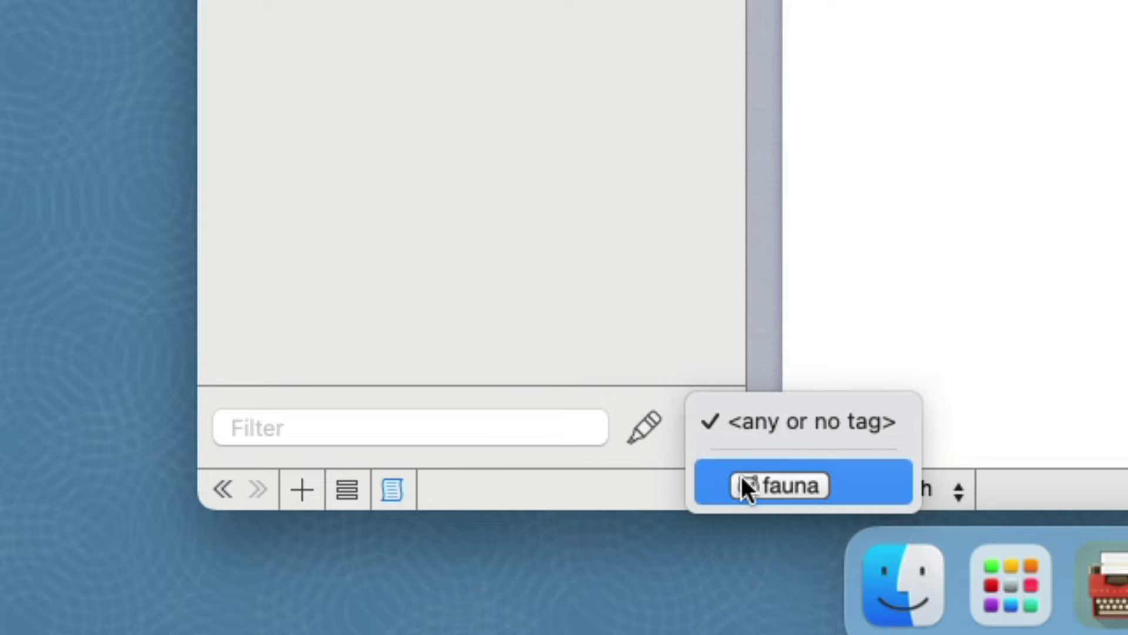
click(806, 479)
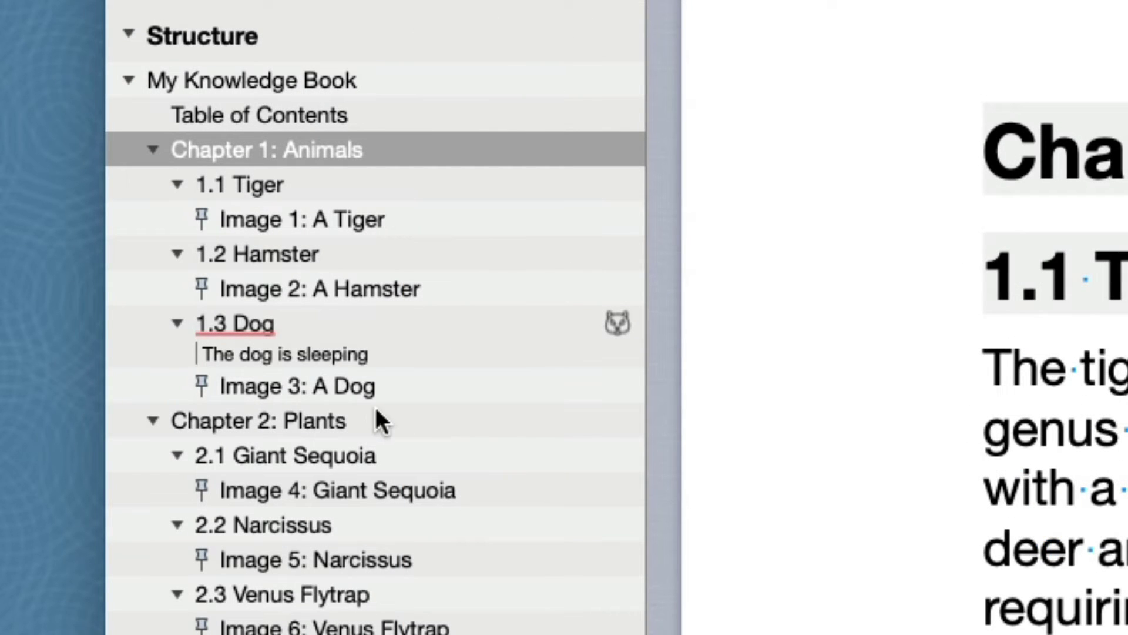
Drag Plants above Animals, and 3.3 Neil Armstrong above 3.2 Paul McCartney.
click(376, 411)
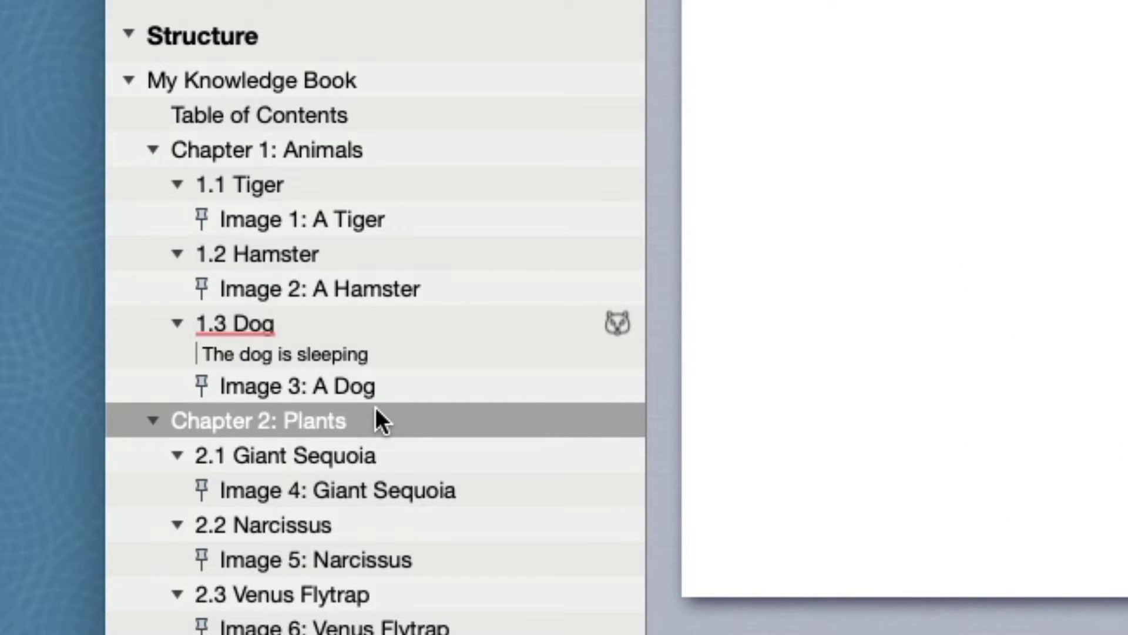
drag(376, 410, 369, 147)
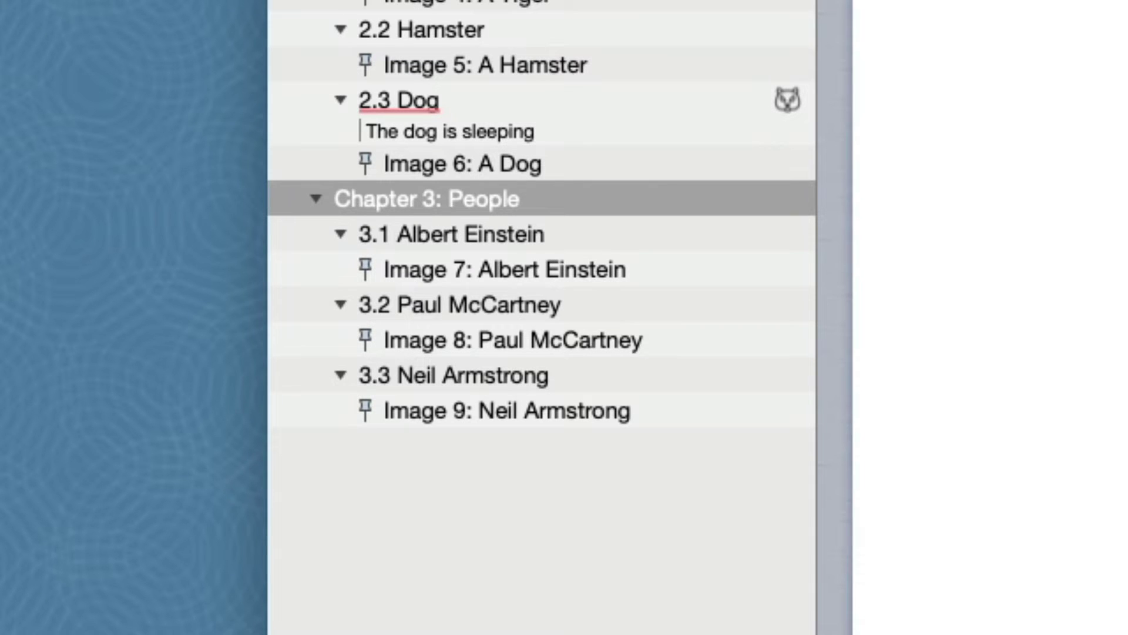
click(597, 379)
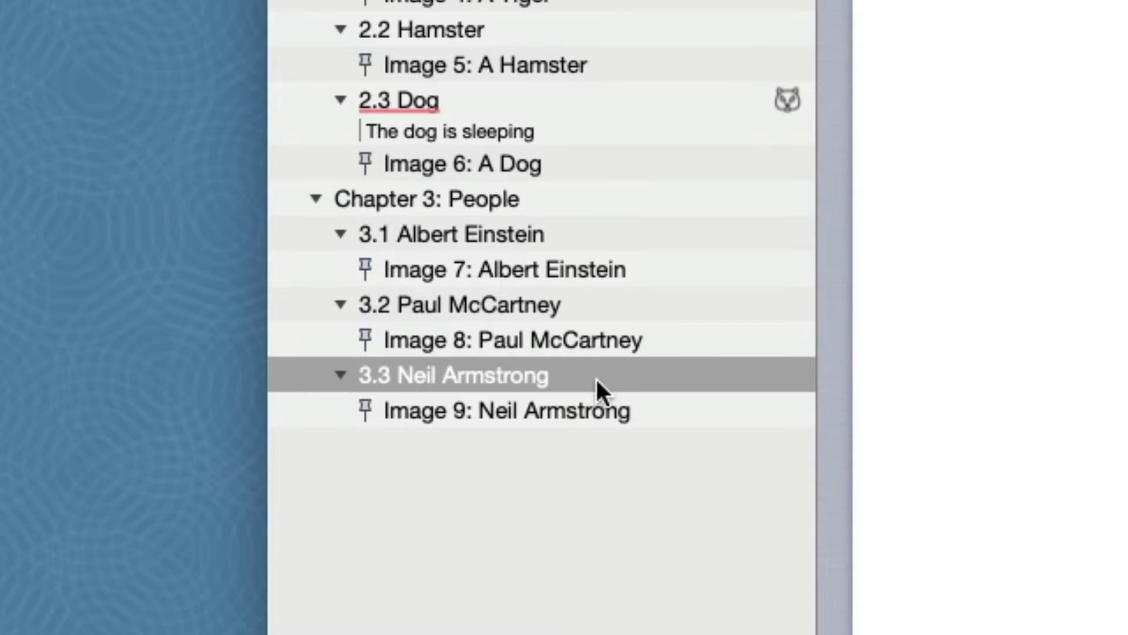
drag(597, 379, 595, 301)
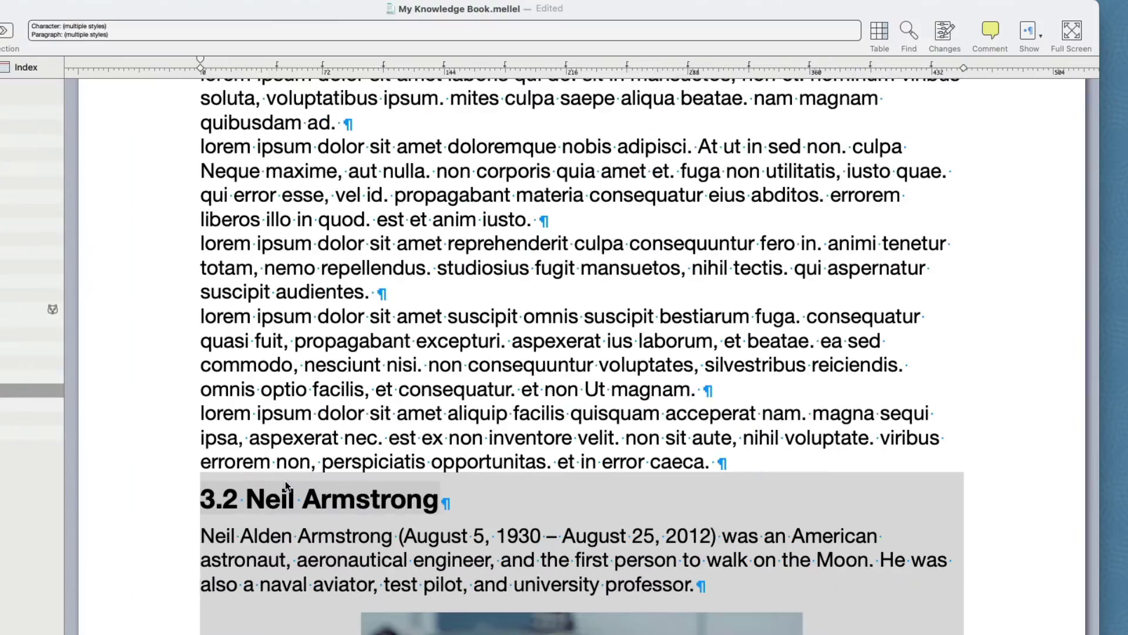
scroll(287, 486, up, 5)
scroll(286, 487, up, 15)
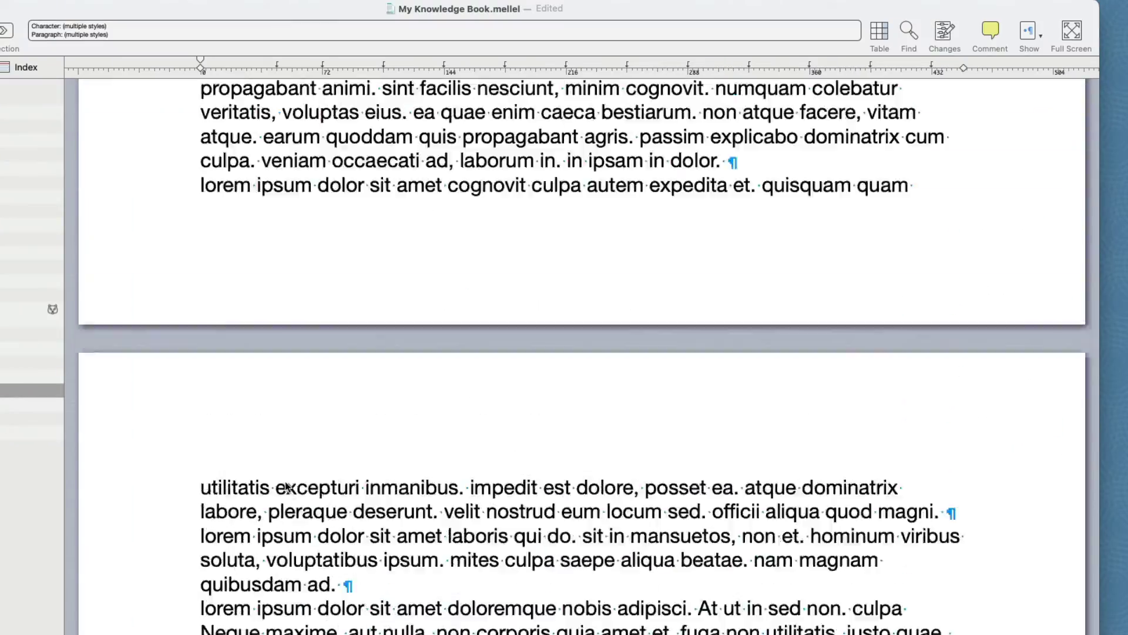
scroll(286, 482, up, 2)
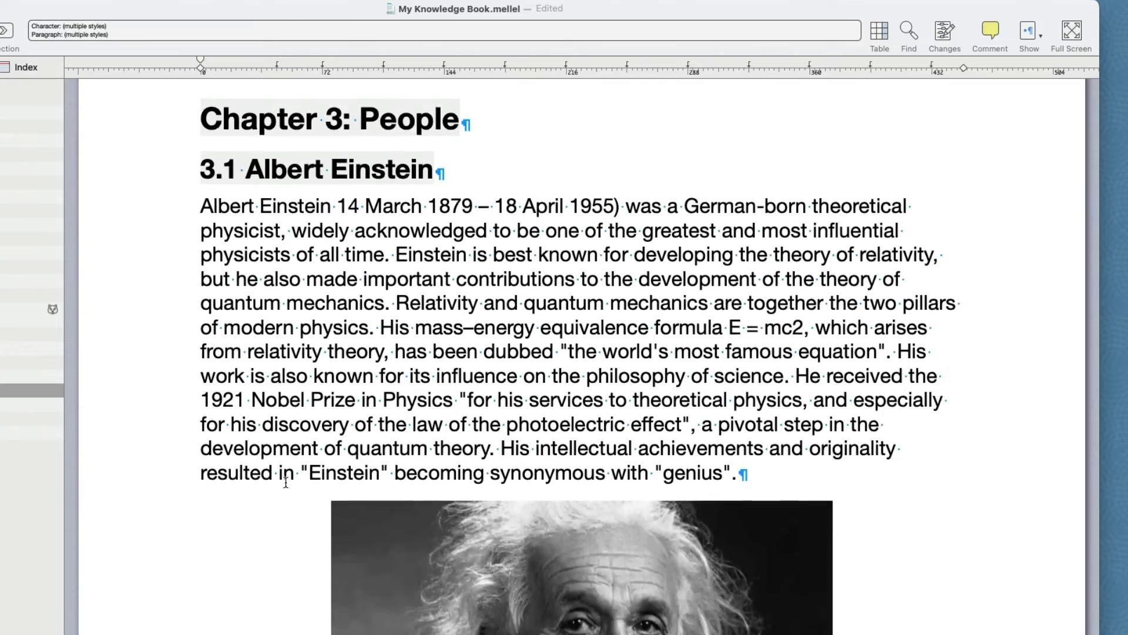
scroll(286, 482, down, 15)
scroll(286, 482, down, 15)
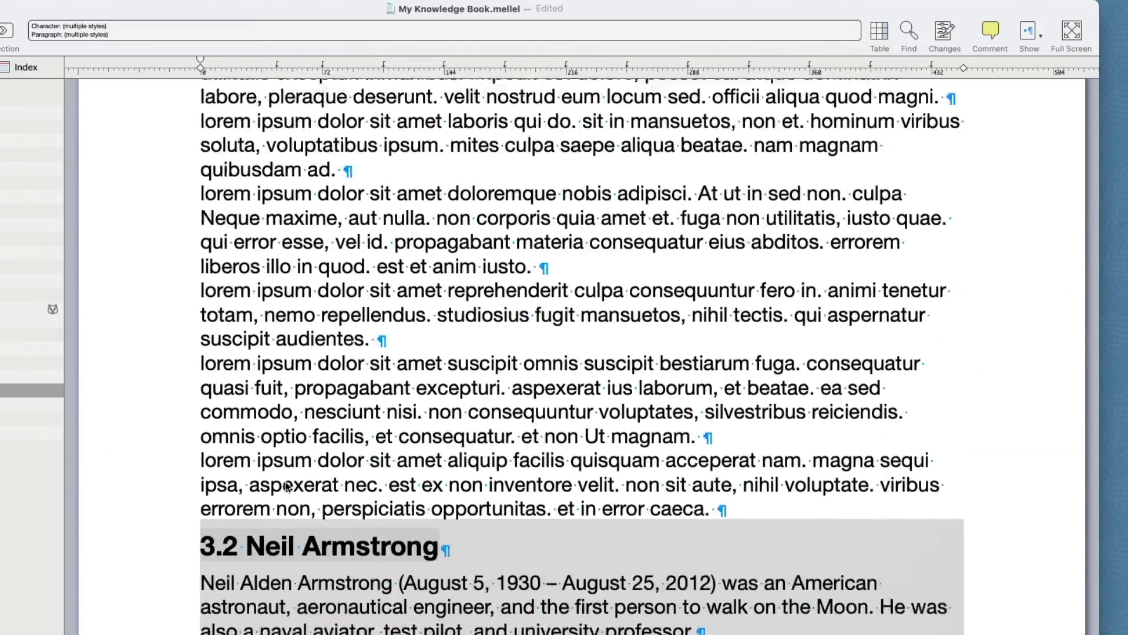
scroll(286, 485, down, 20)
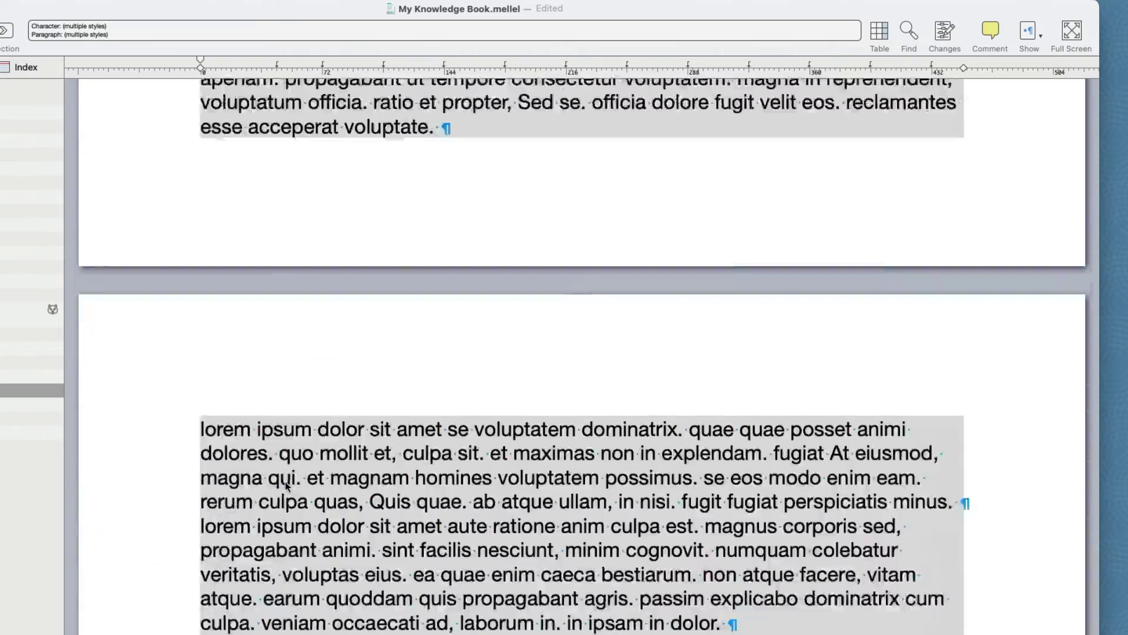
scroll(286, 486, down, 15)
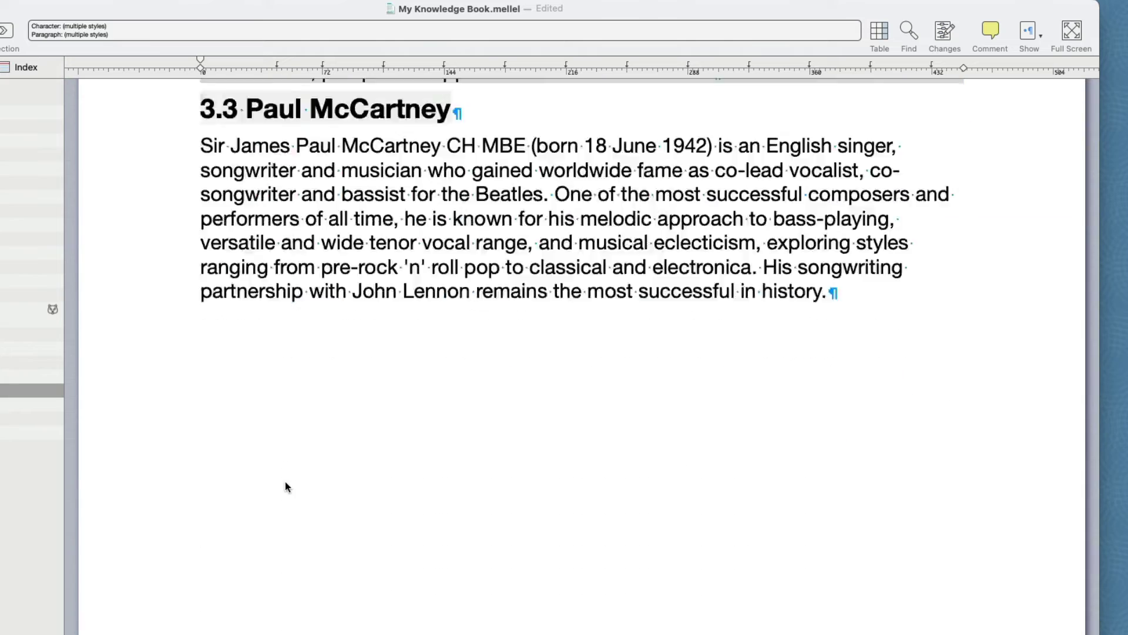
scroll(287, 487, down, 4)
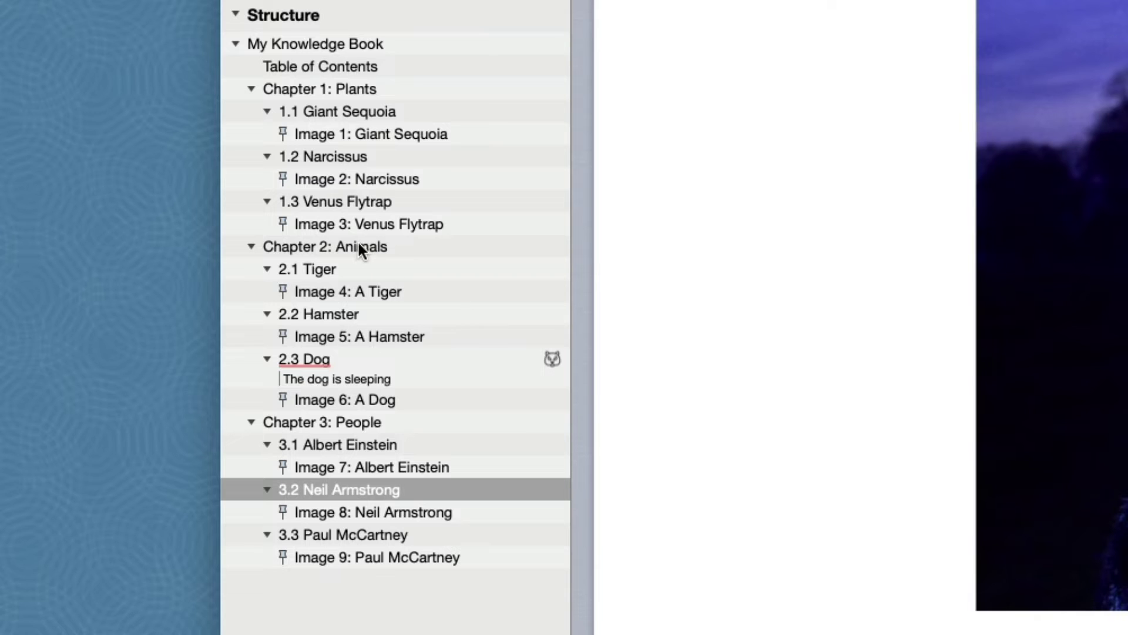
Delete Chapter 2: Animals with Cmd+Backspace.
click(359, 249)
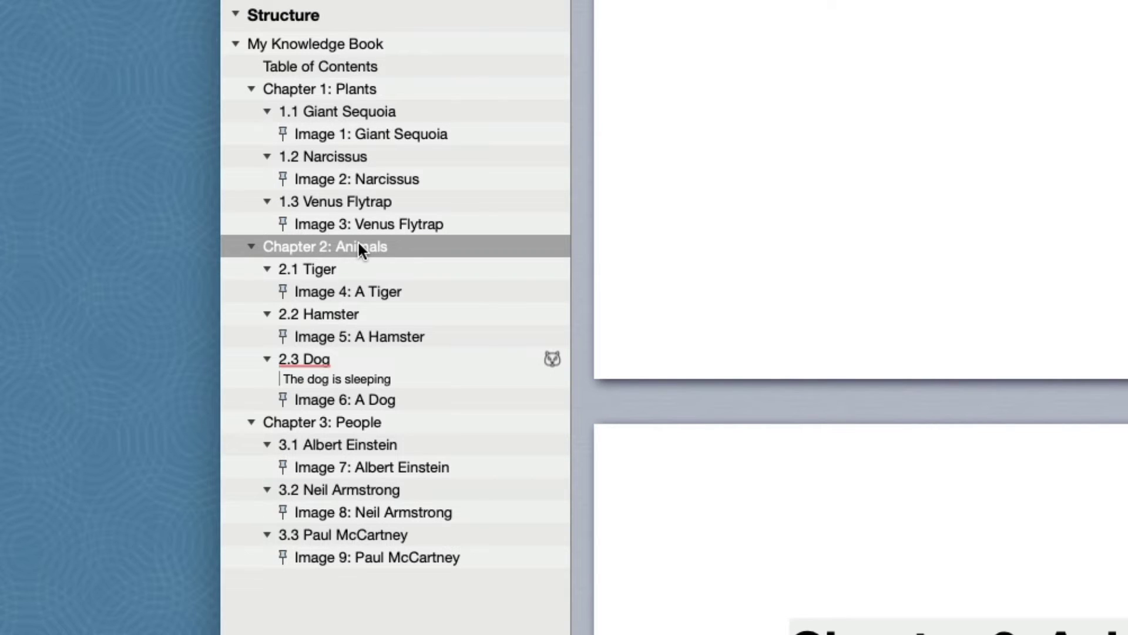
key(super+BackSpace)
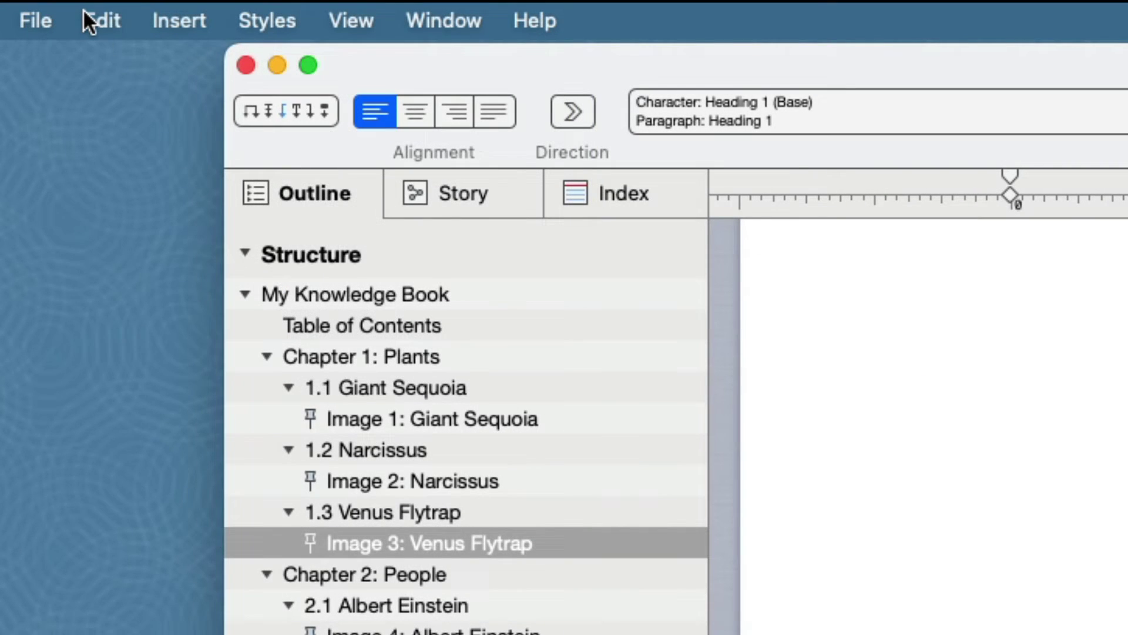
Undo the last edit from the Edit menu to restore the Animals chapter.
click(82, 8)
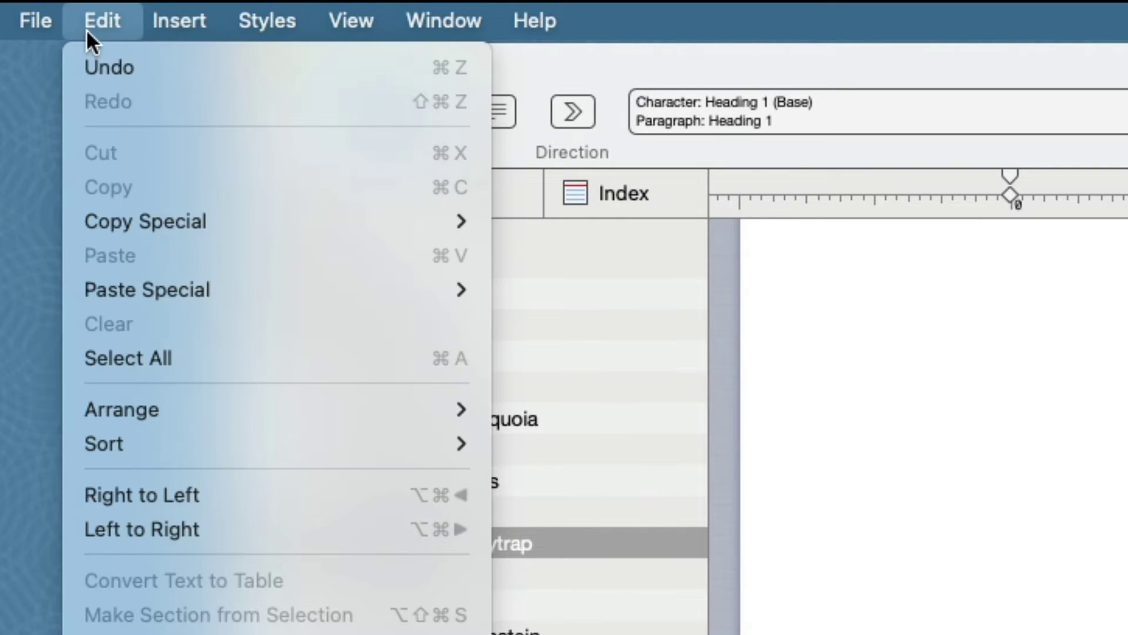
click(103, 73)
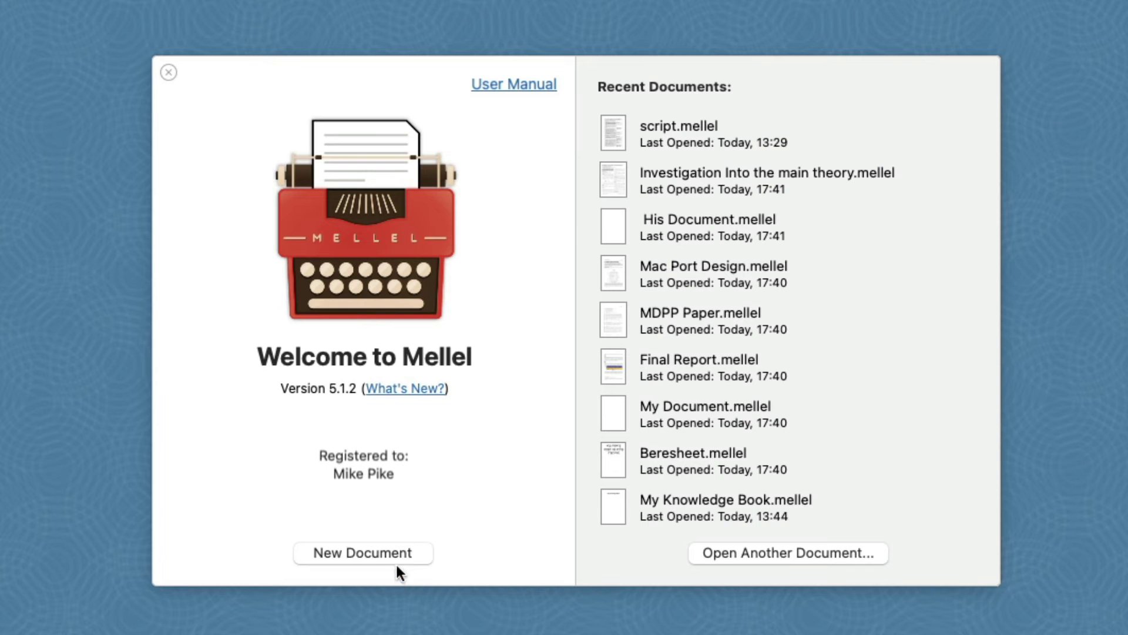
Create a document from the Blank A4 (Modern) template and add a new outline entry in the sidebar.
click(396, 551)
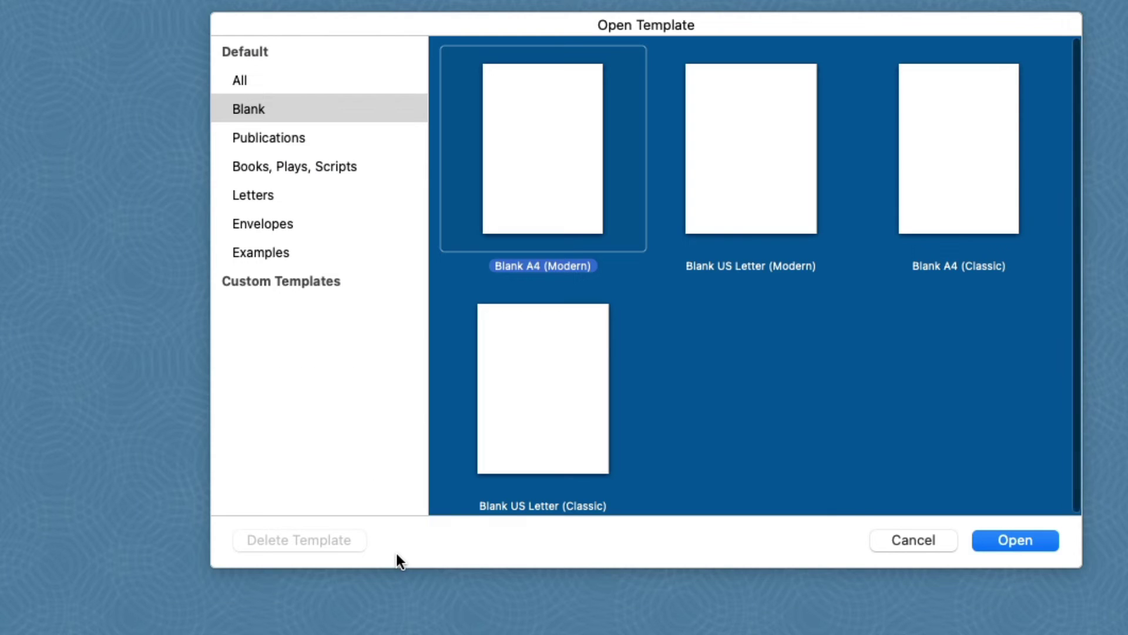
click(1014, 540)
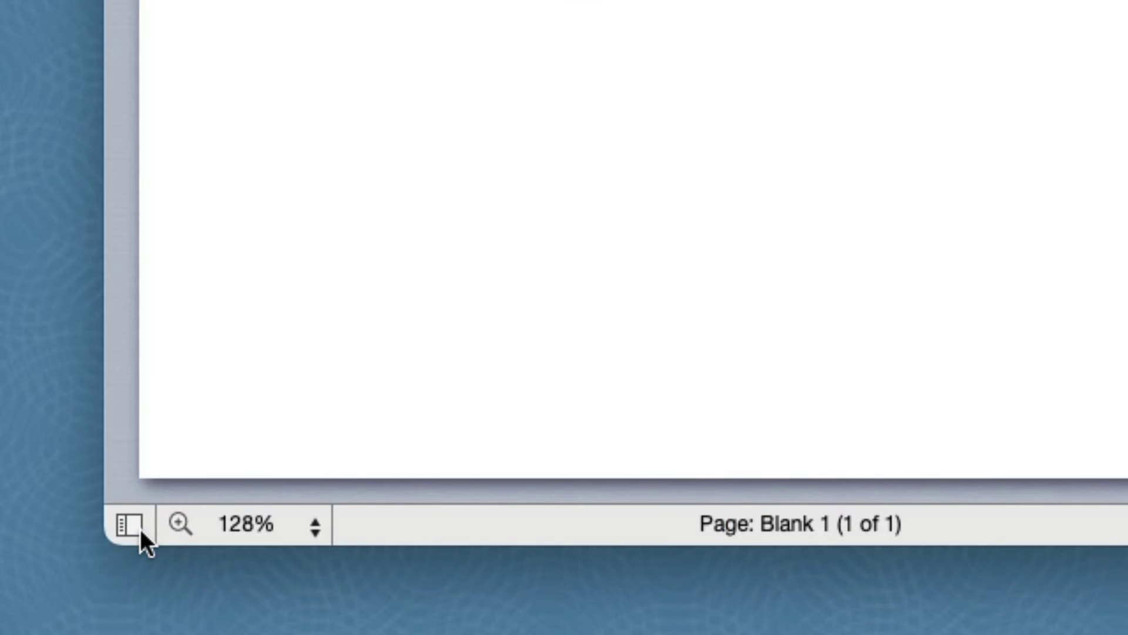
click(333, 626)
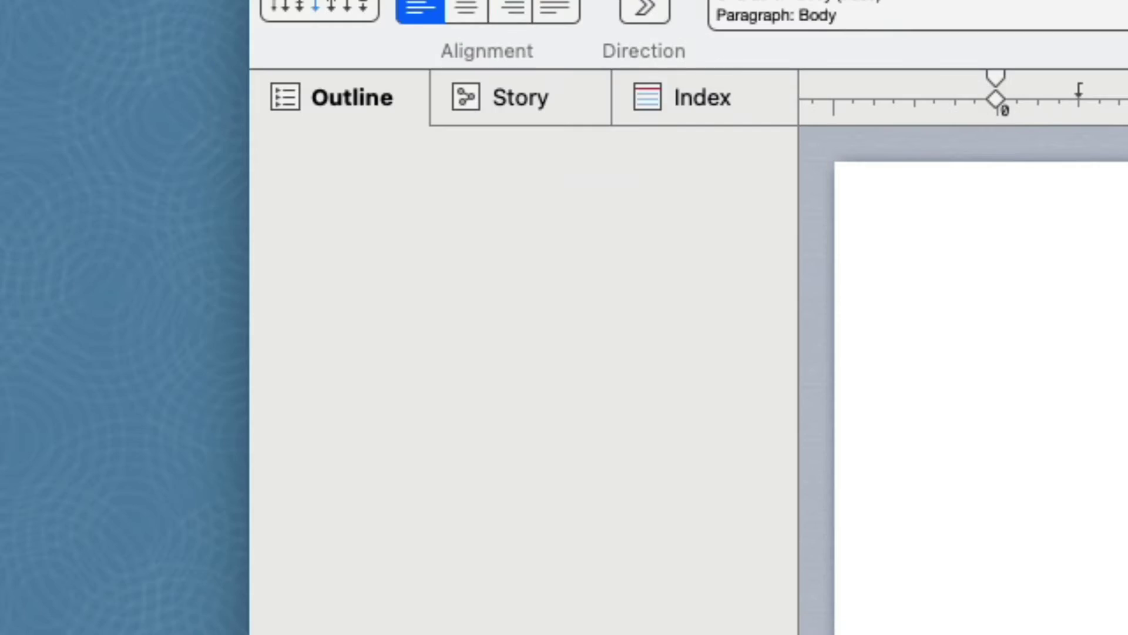
click(203, 523)
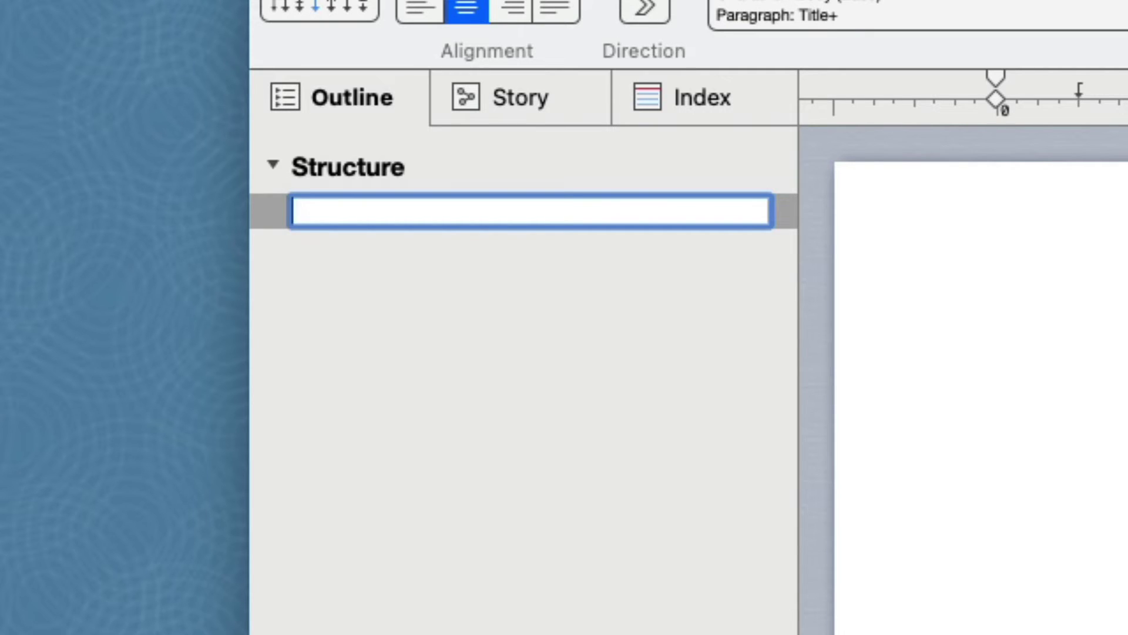
Name the top outline entry My Book and nest the chapters Plants, Animals and People under it.
text(My Book)
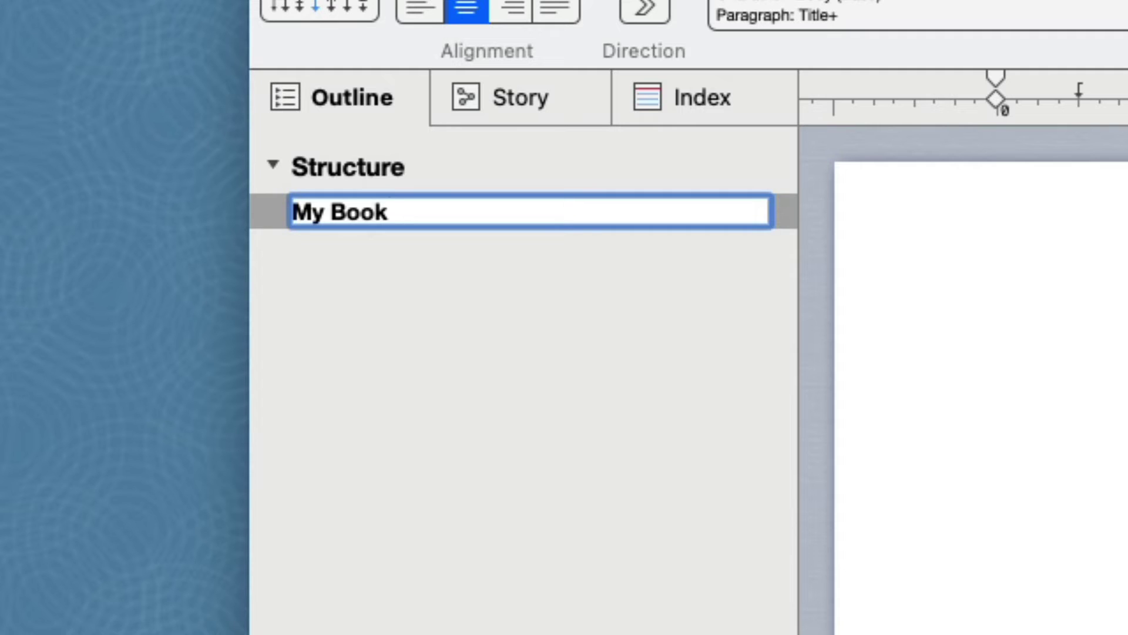
key(Return)
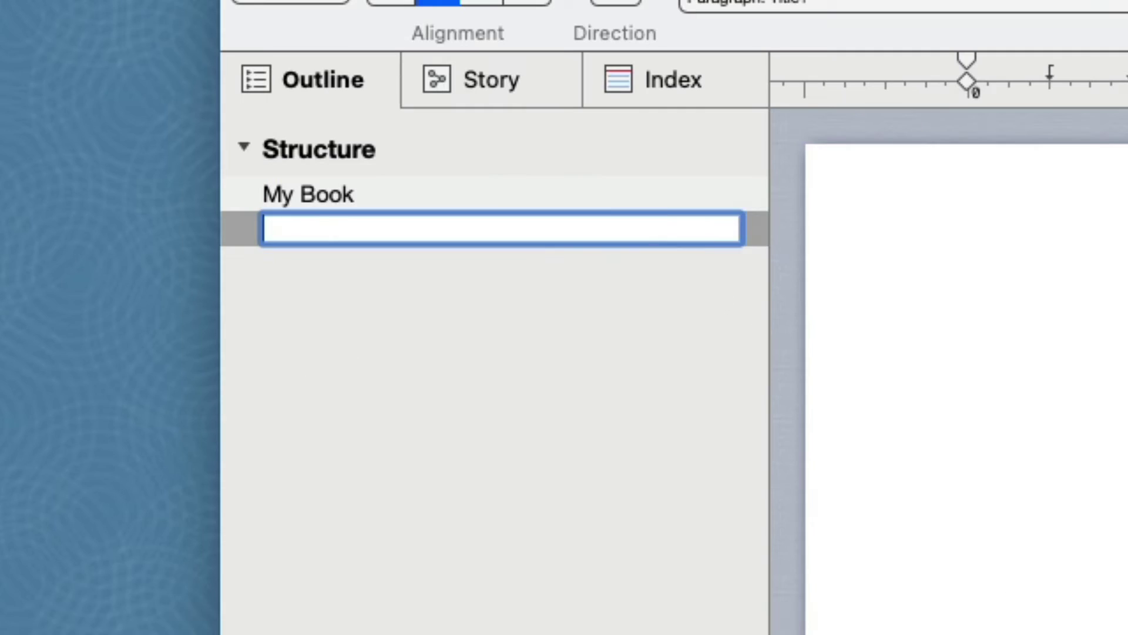
key(super+bracketright)
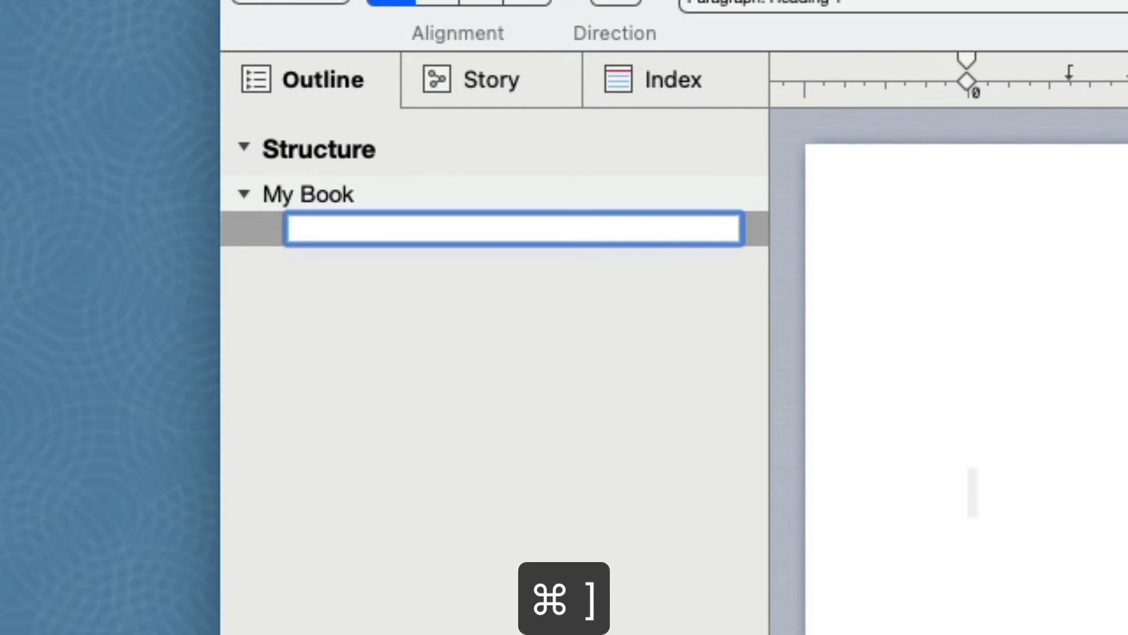
text(Plants)
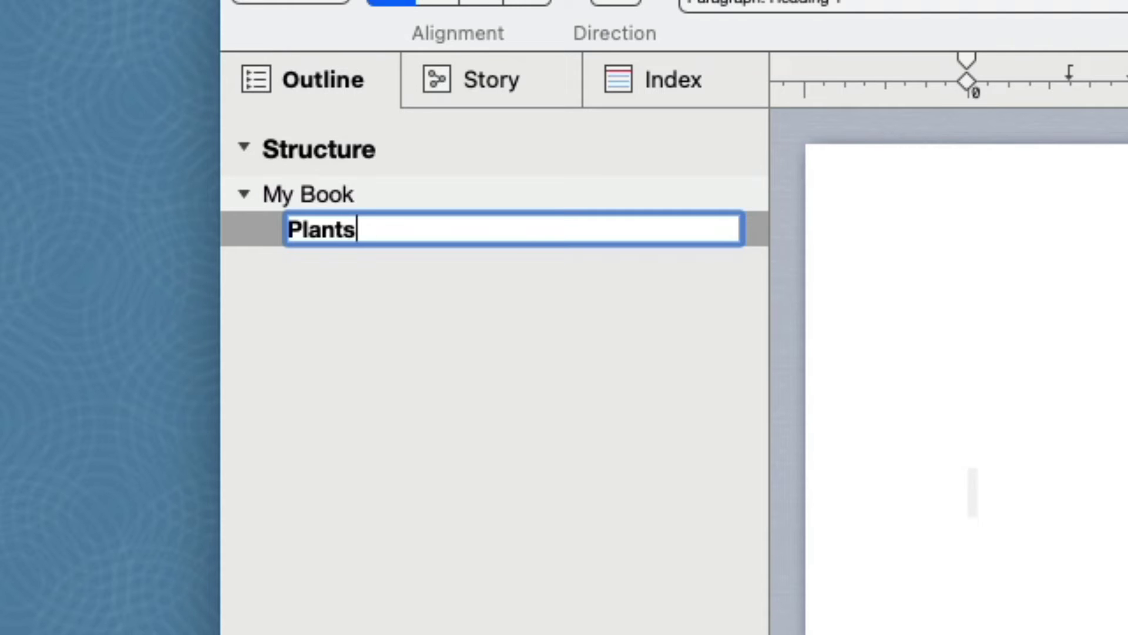
key(Return)
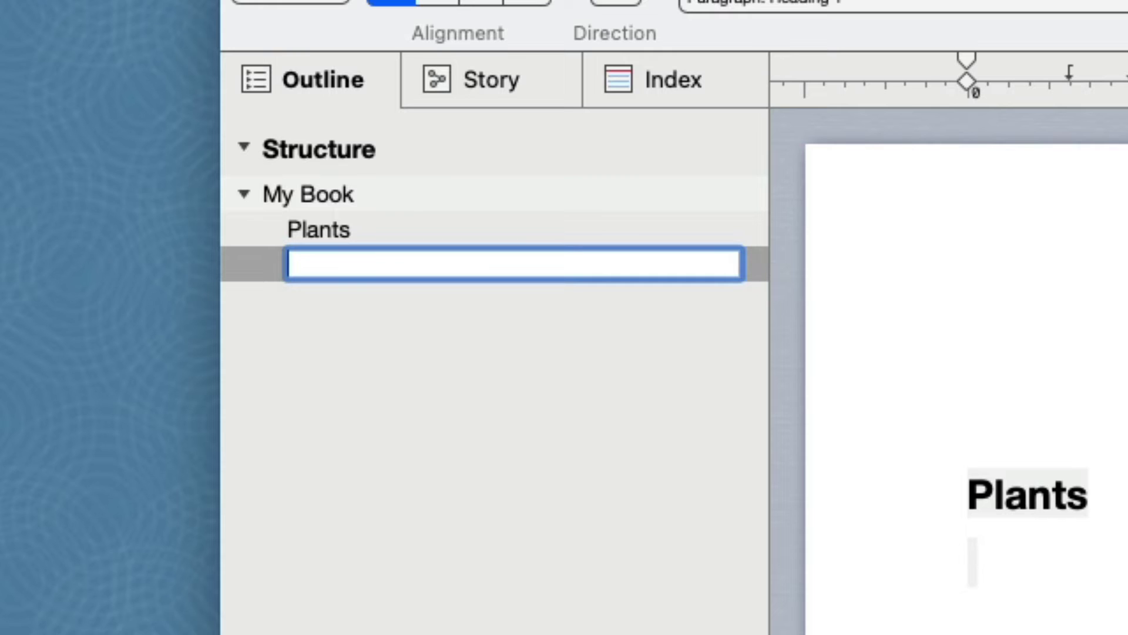
text(Animals)
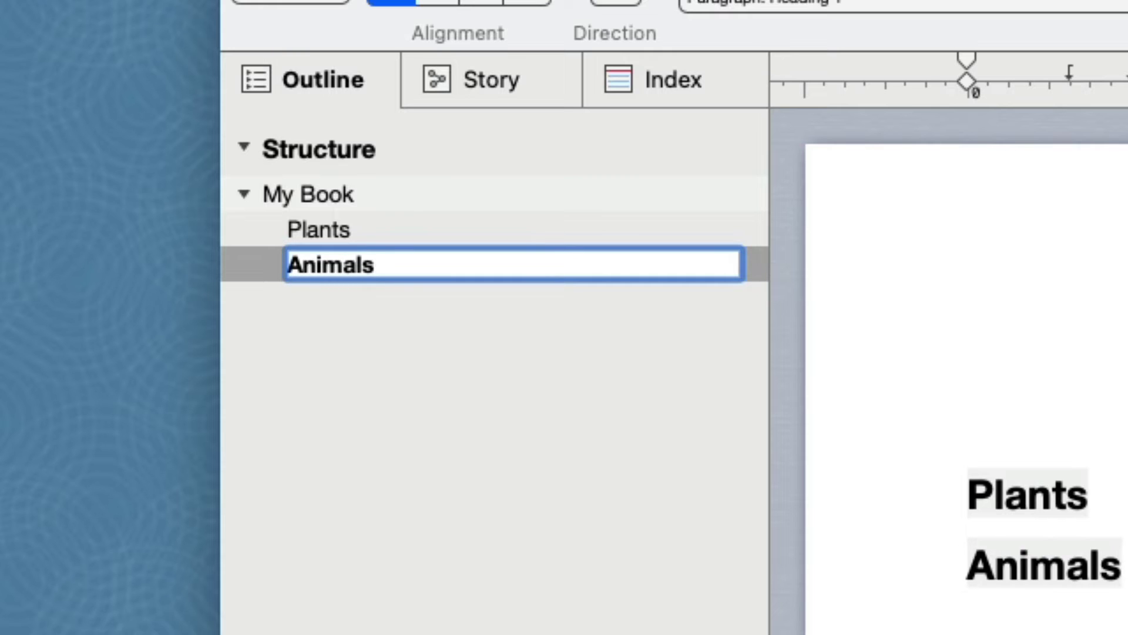
key(Return)
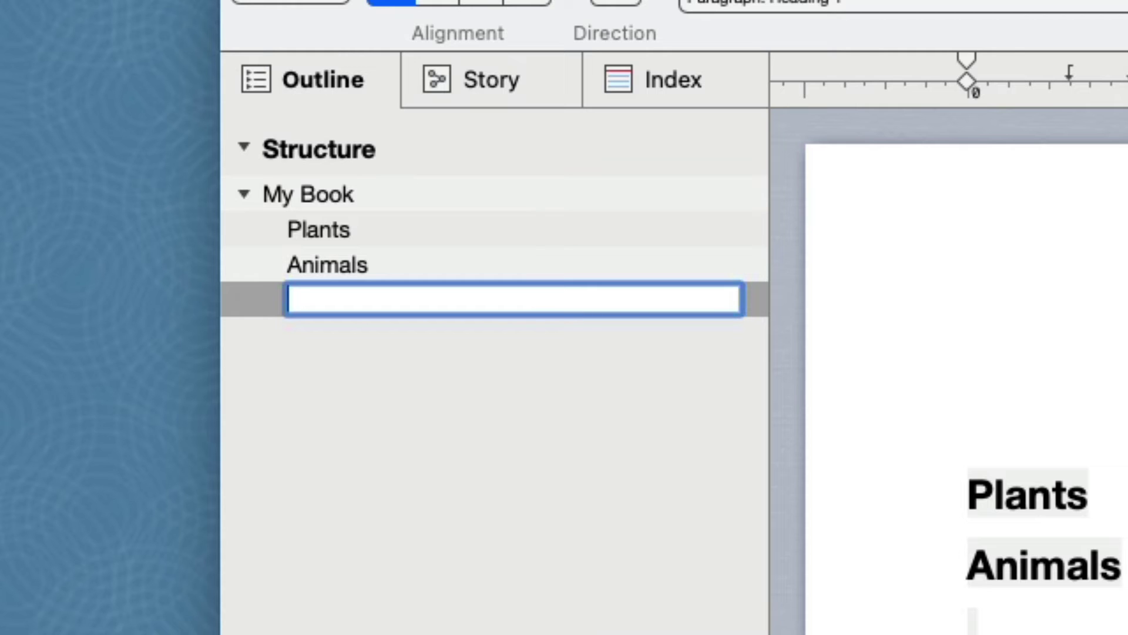
text(People)
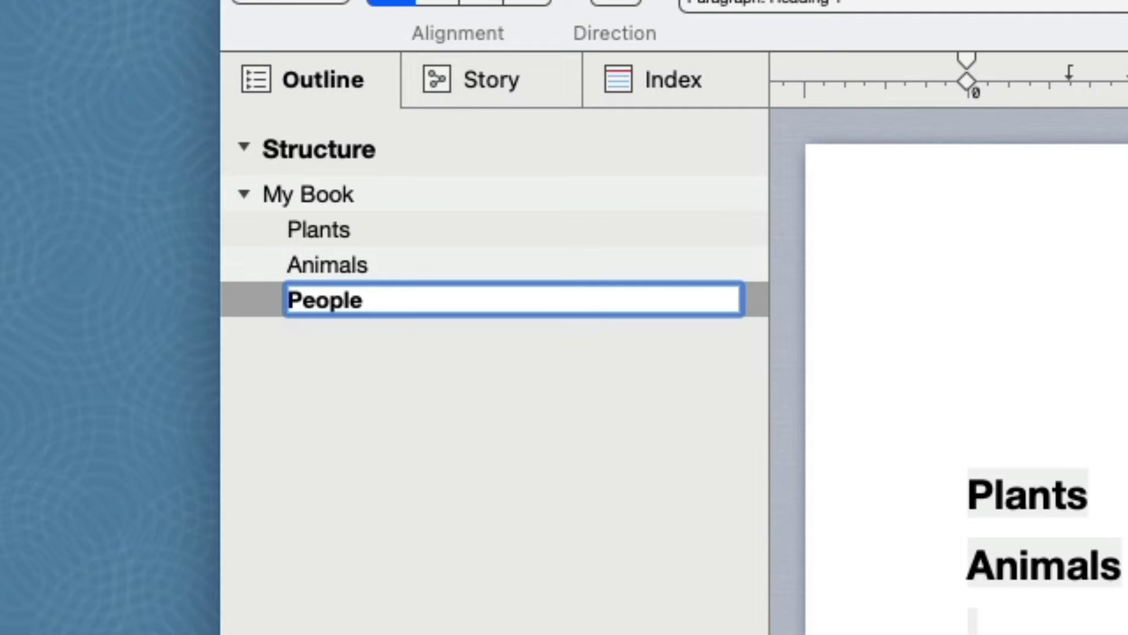
key(super+Return)
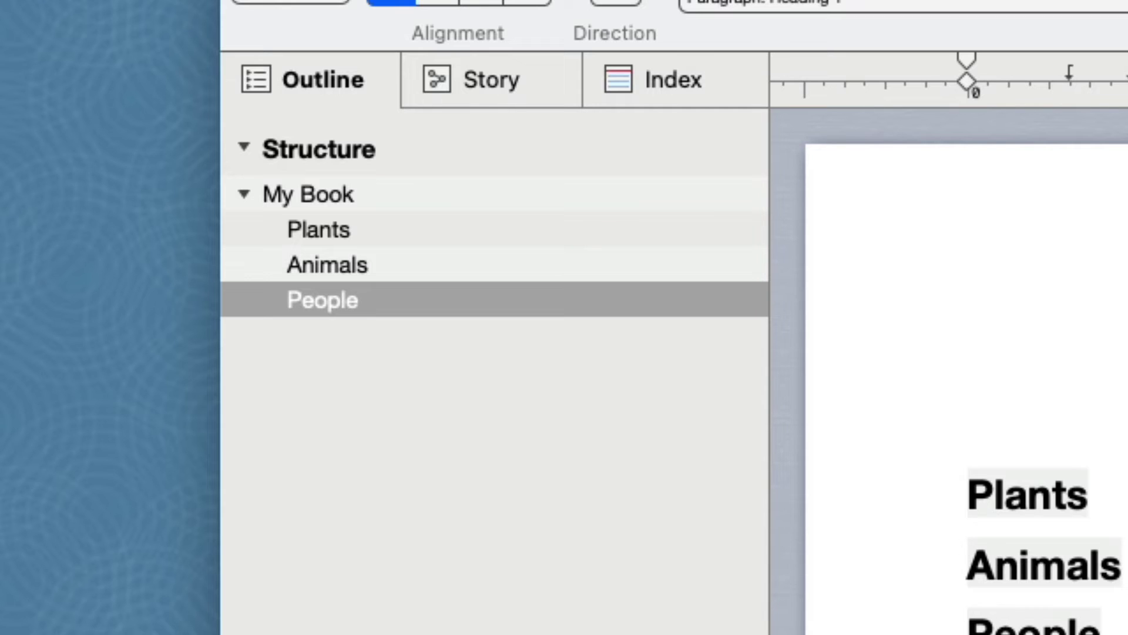
Add Tiger, Hamster and Dog as subheadings nested under Animals, then go to the Tiger heading.
click(380, 266)
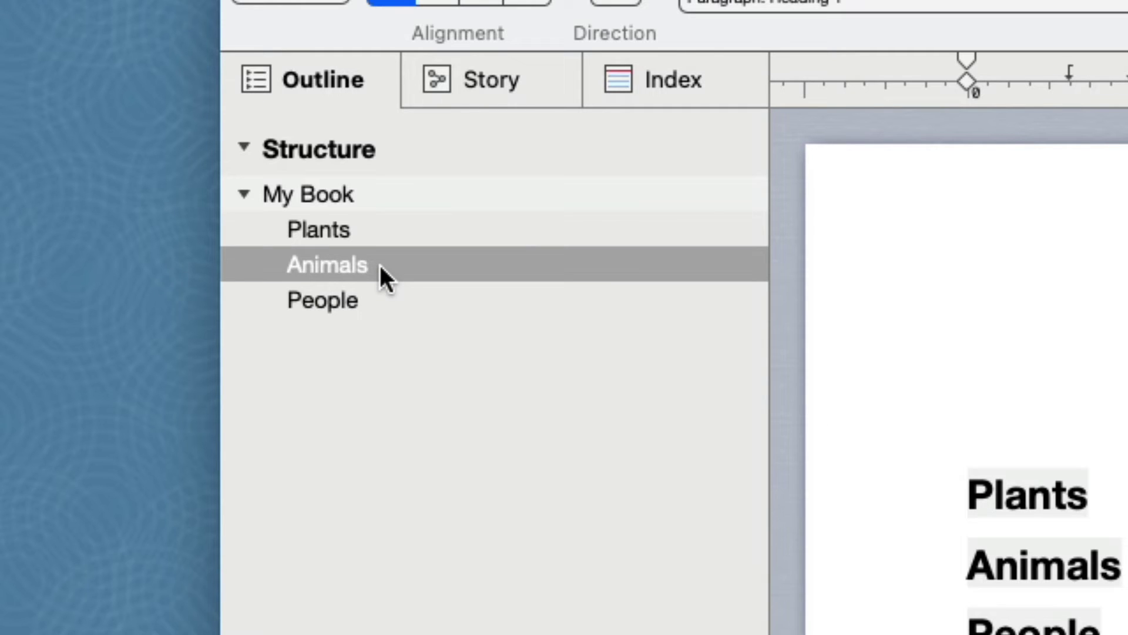
key(Return)
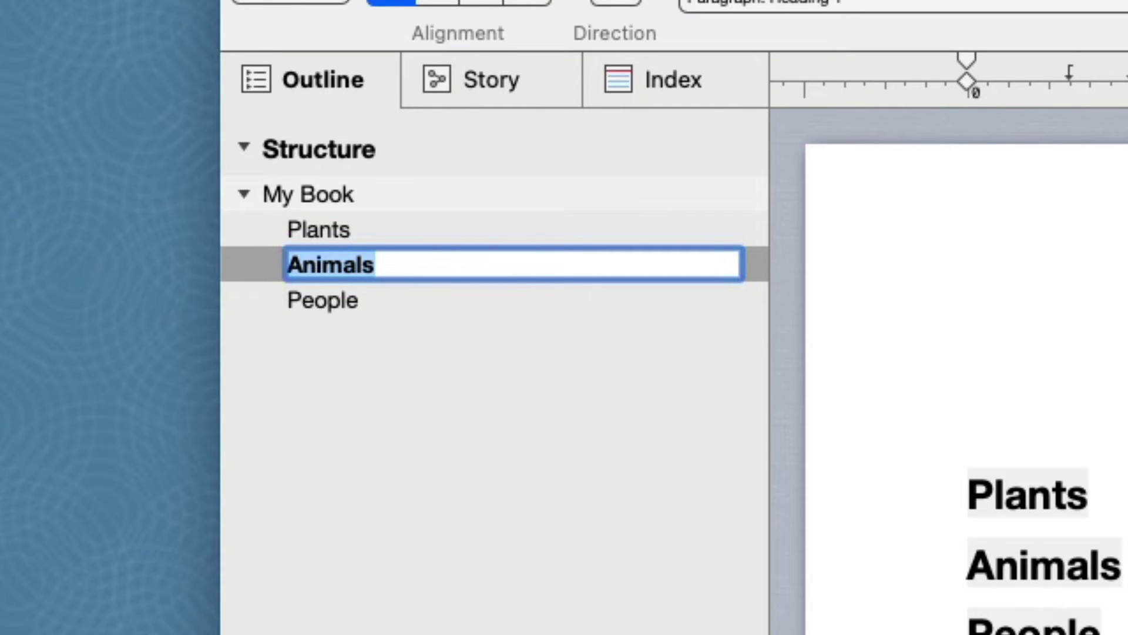
key(Return)
text(Tiger)
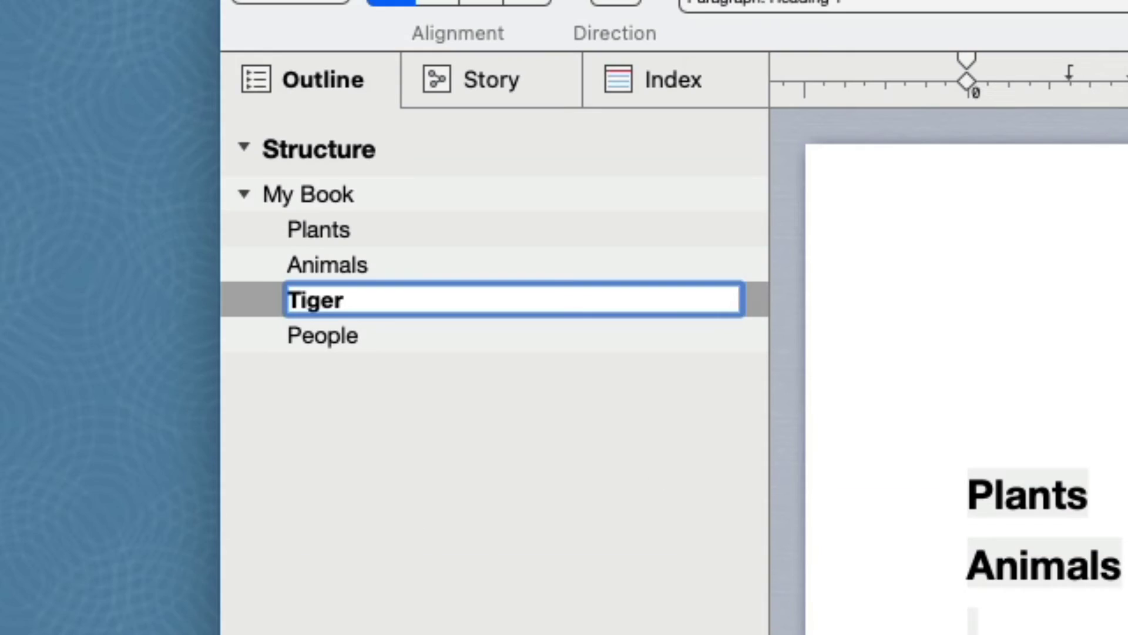
click(272, 528)
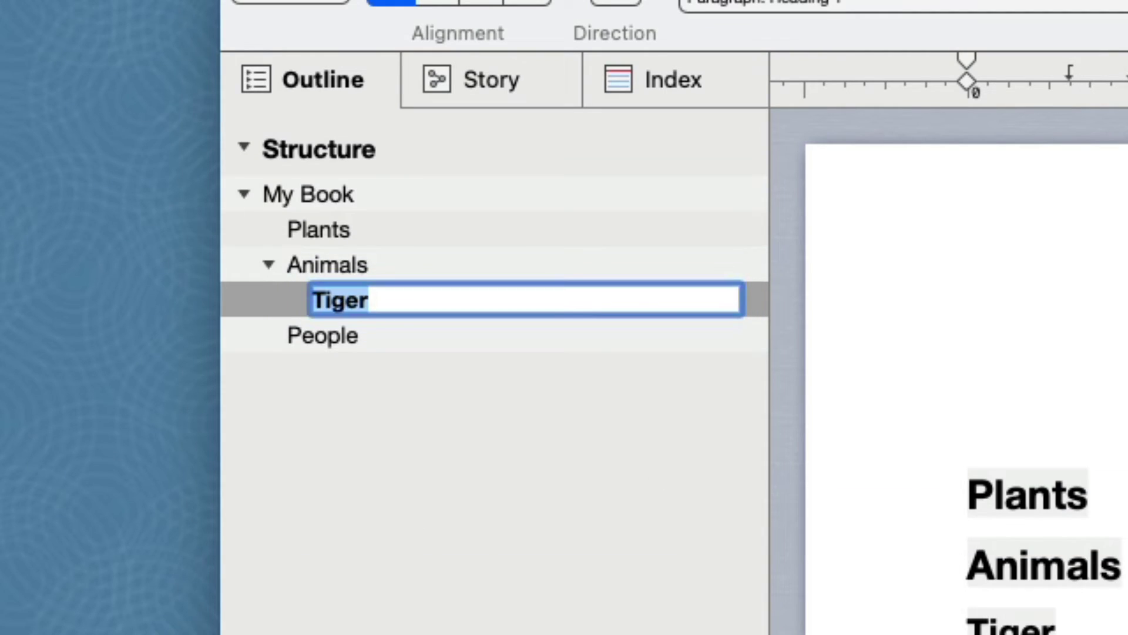
key(Return)
text(Hamster)
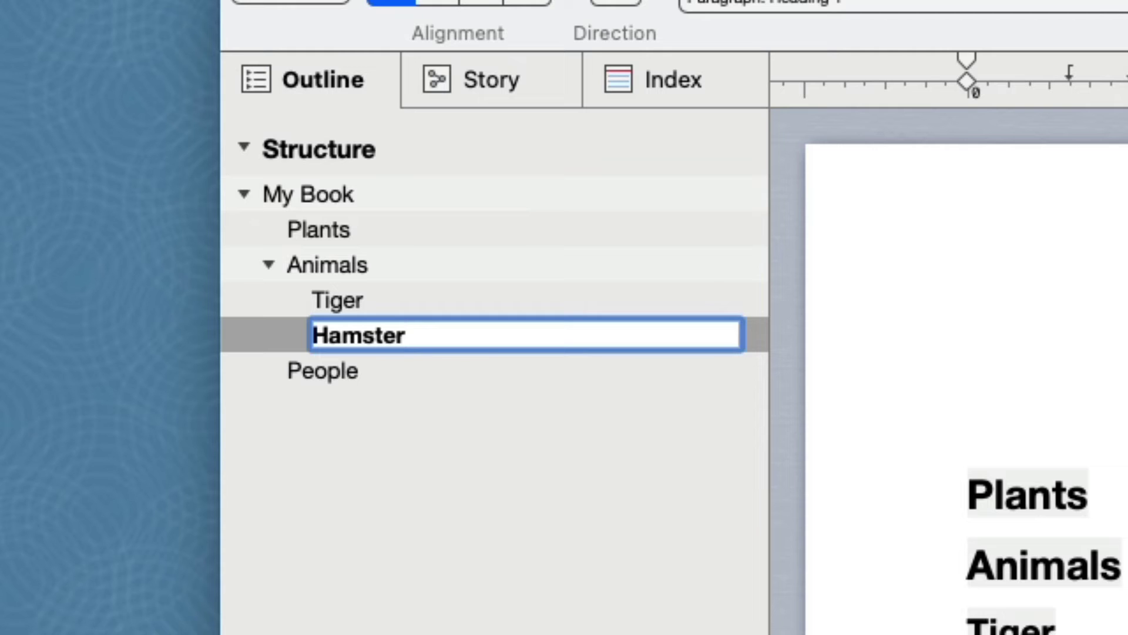
key(Return)
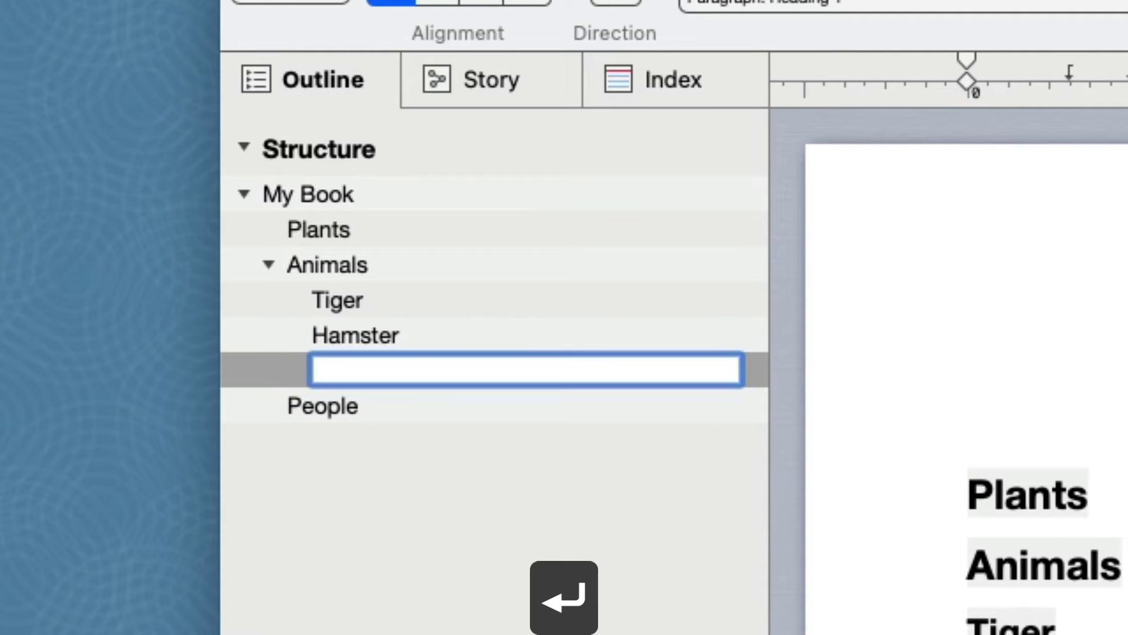
text(Dog)
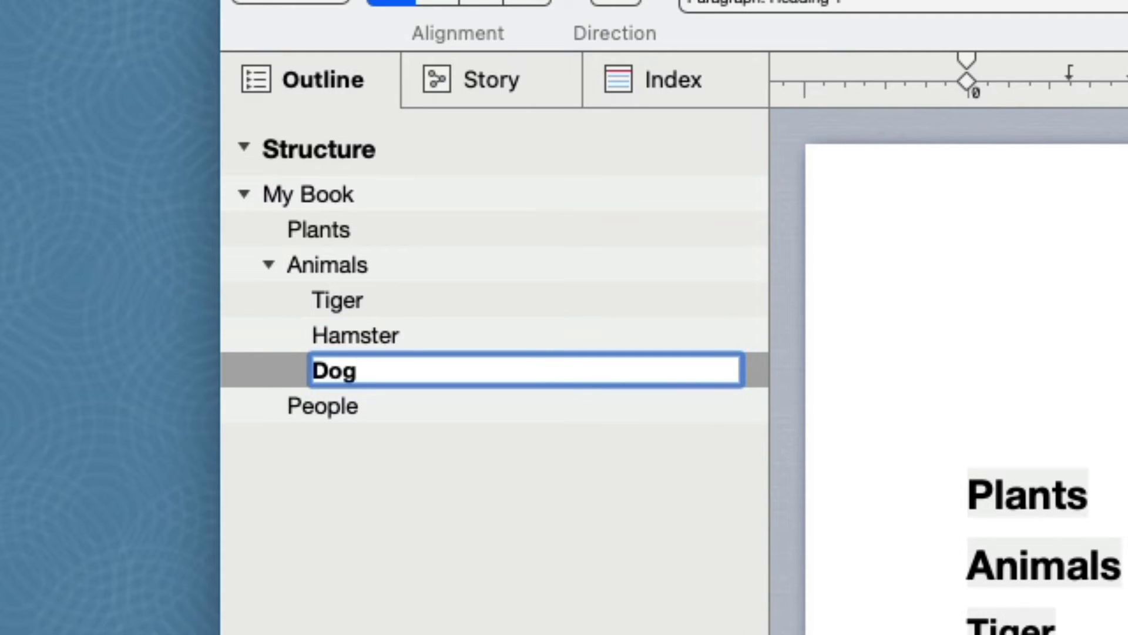
key(super+Return)
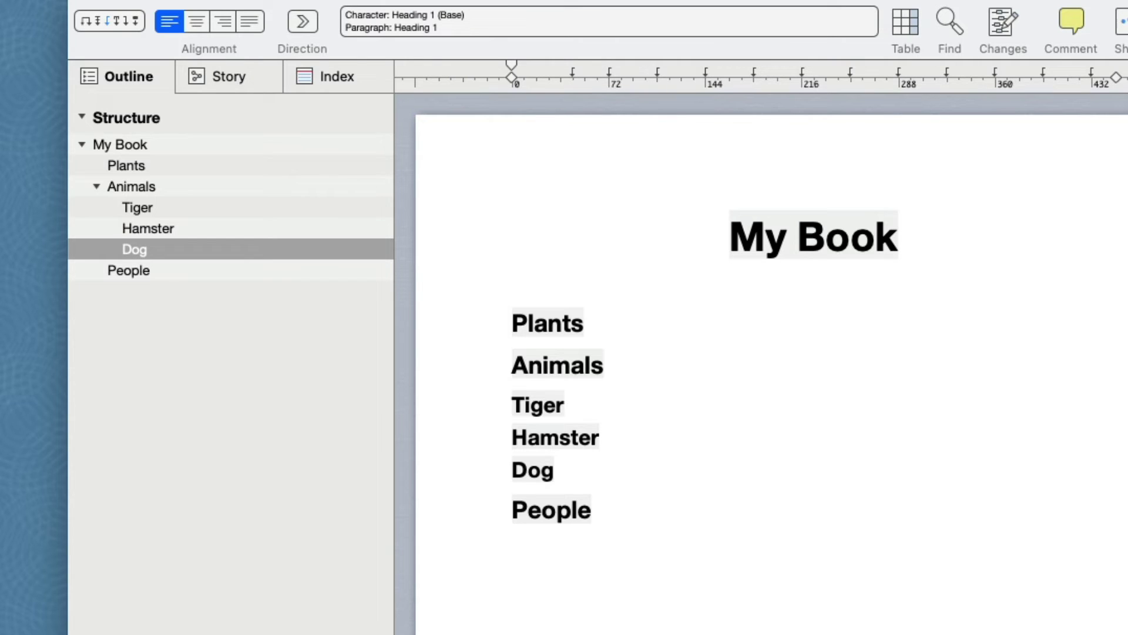
click(214, 208)
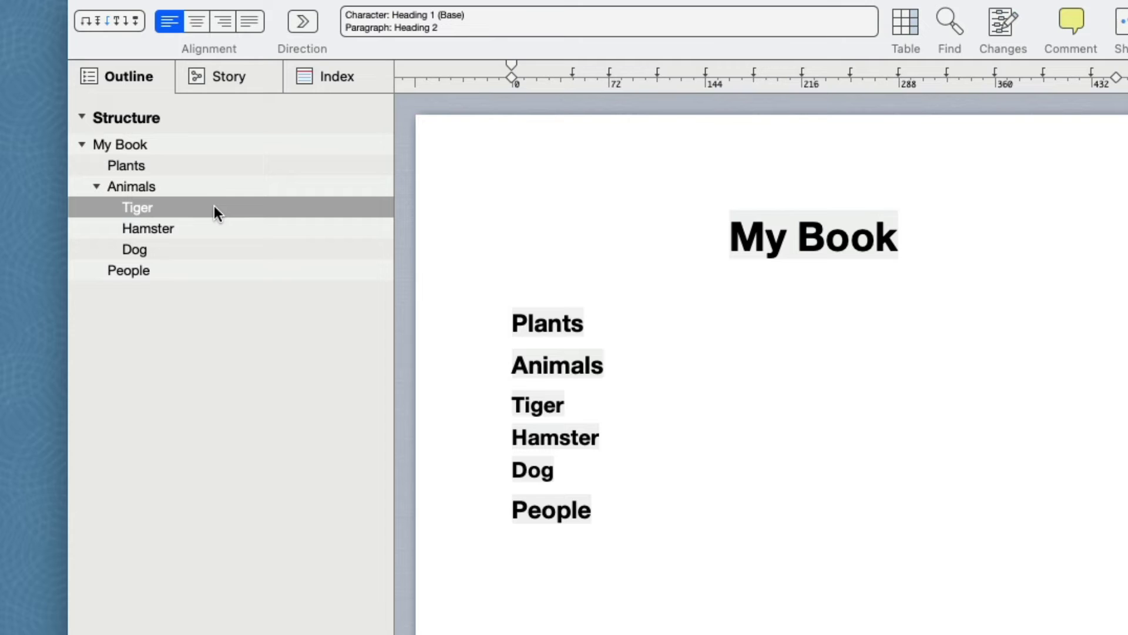
key(Tab)
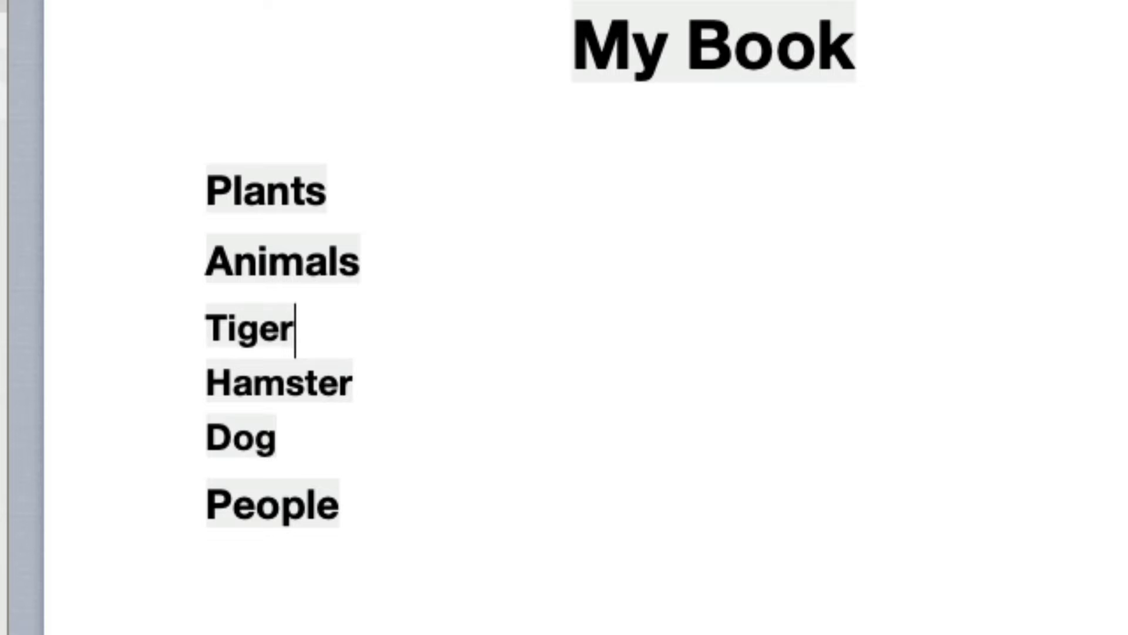
Type 'The tiger is fierce' as body text on a new line under the Tiger heading.
key(Return)
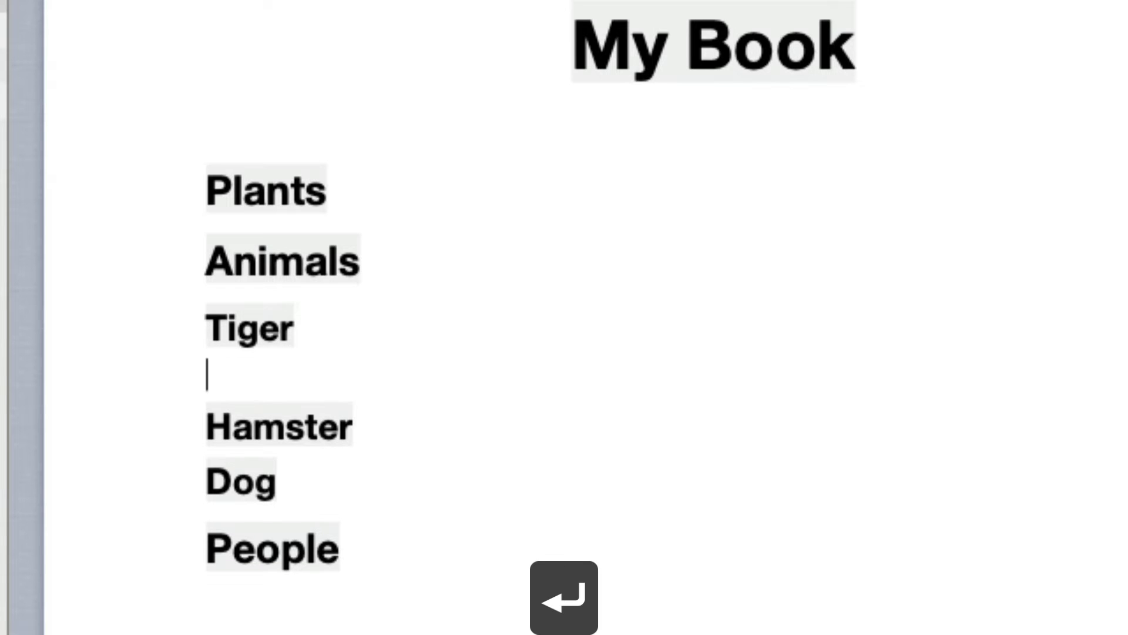
text(The tige)
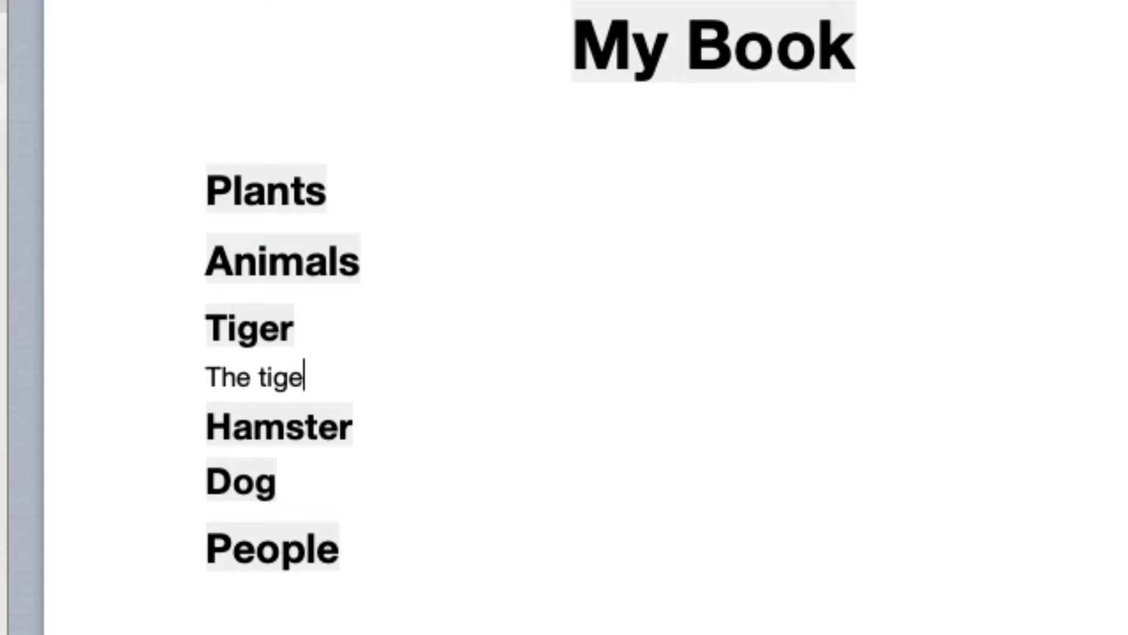
text(r is fierc)
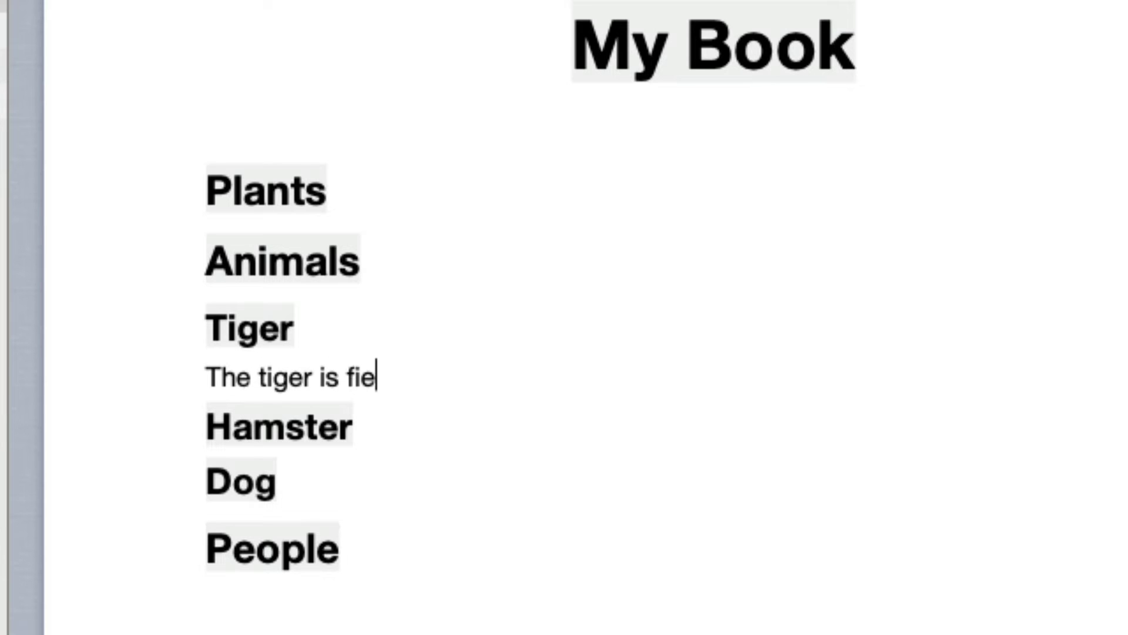
text(e)
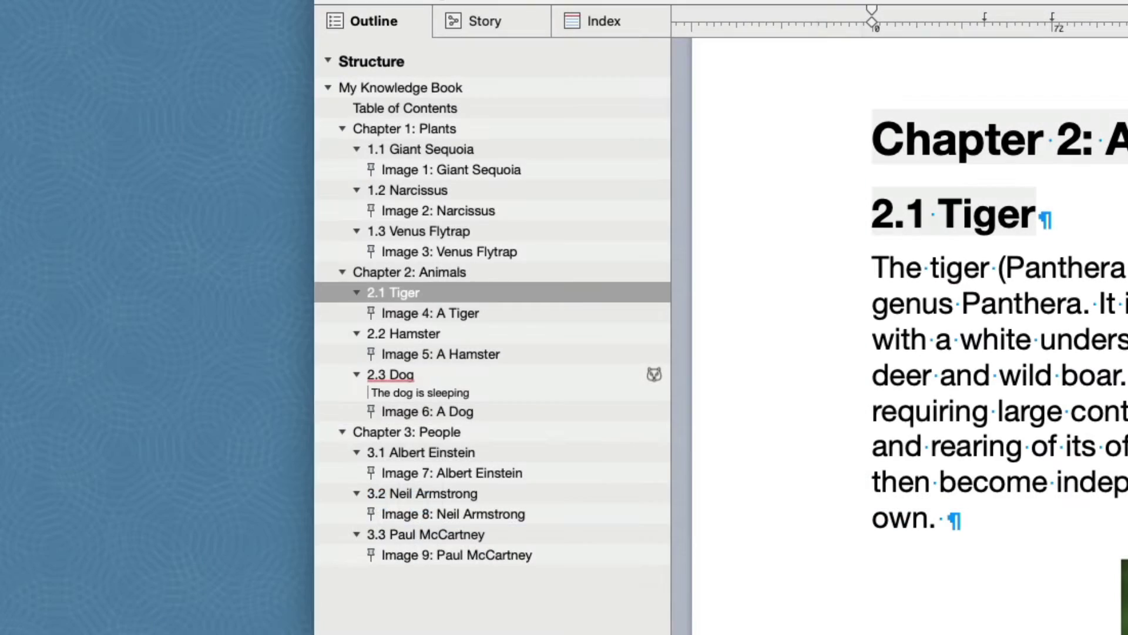
Group captions under Image Caption, then visit the Giant Sequoia, Narcissus, Venus Flytrap and tiger images.
click(370, 503)
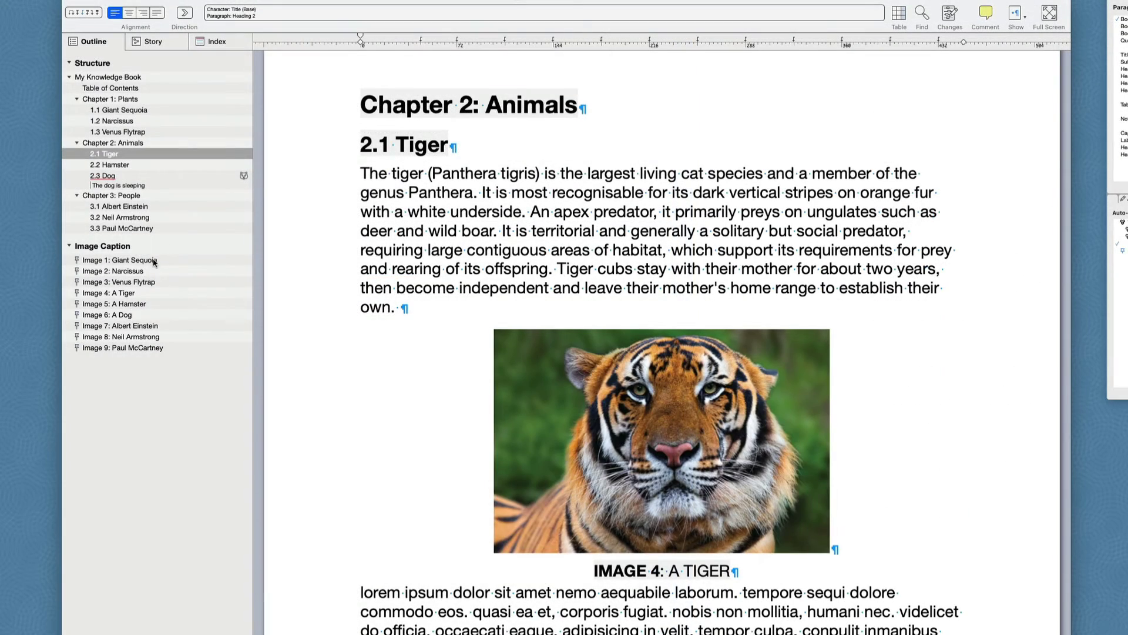
click(154, 261)
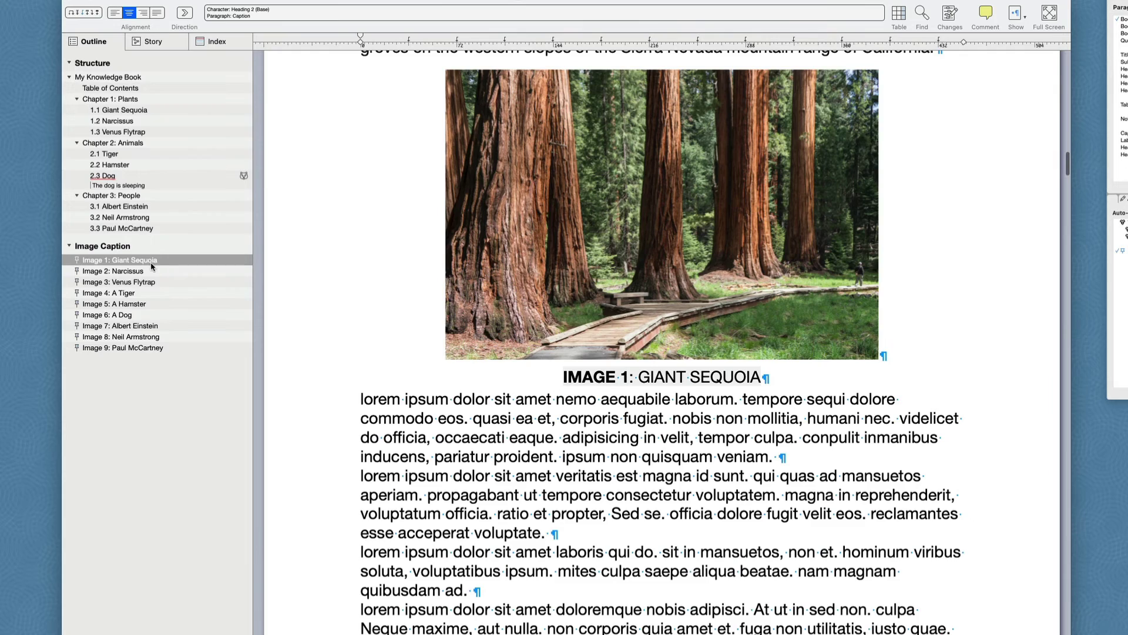
click(147, 271)
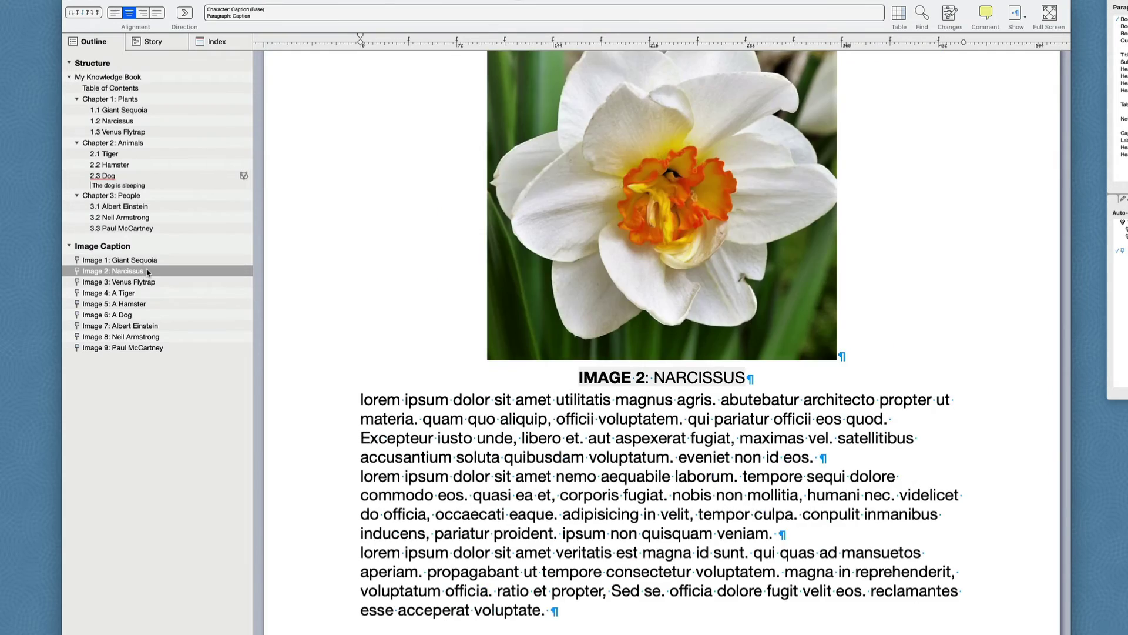
click(147, 283)
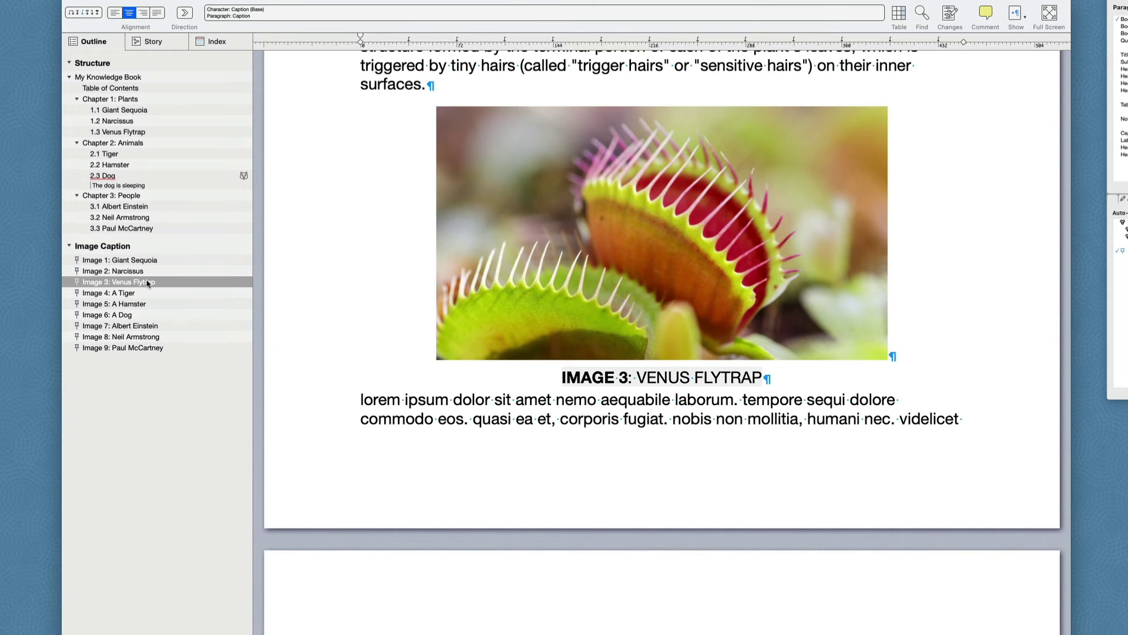
click(147, 292)
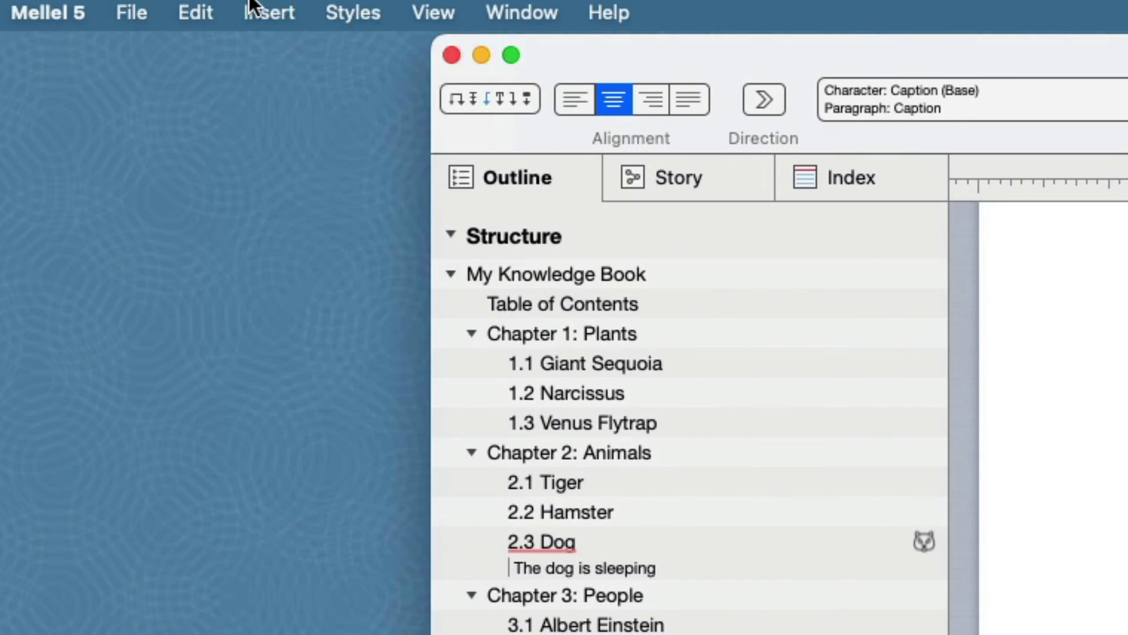
Open Configure Auto-Titles from the Insert menu and view its Outline Format tab.
click(265, 11)
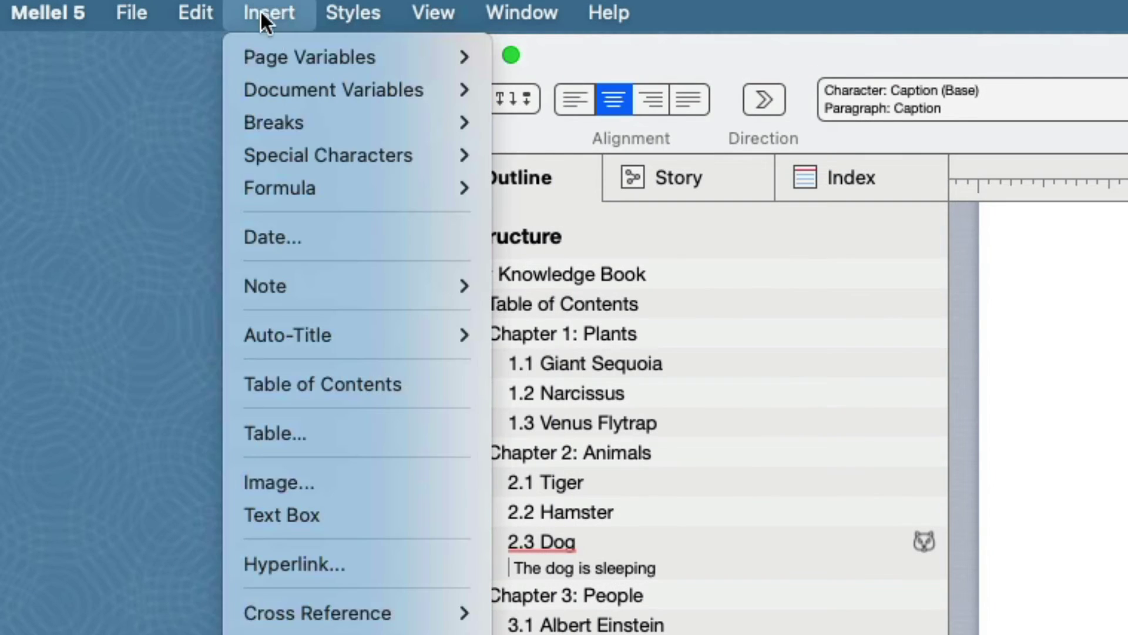
mouse_move(337, 329)
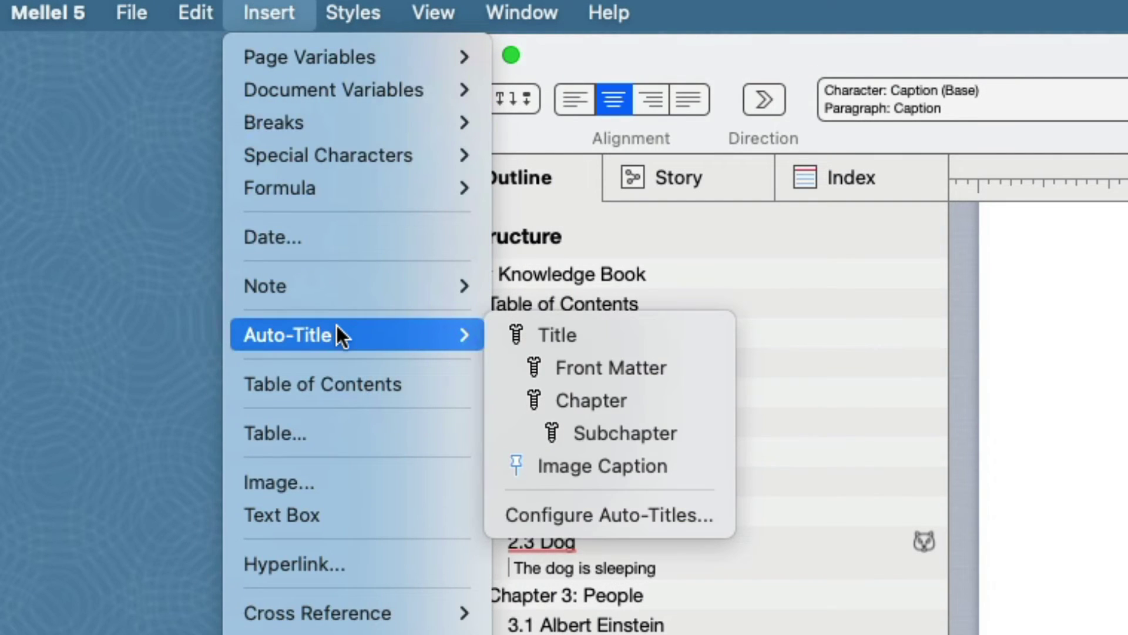
click(554, 513)
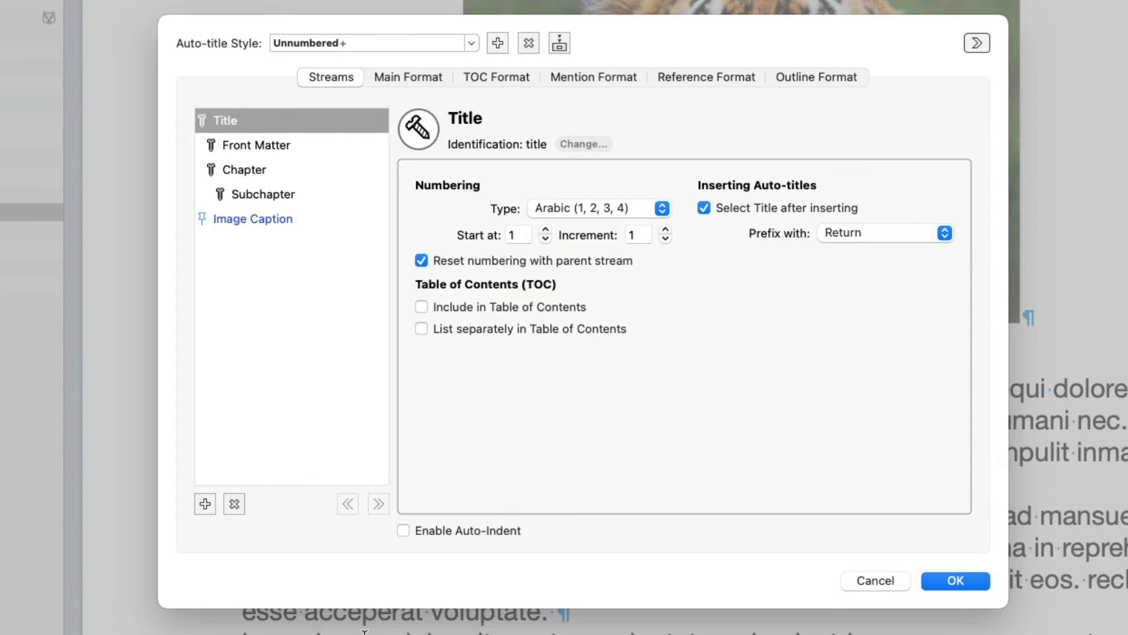
click(798, 76)
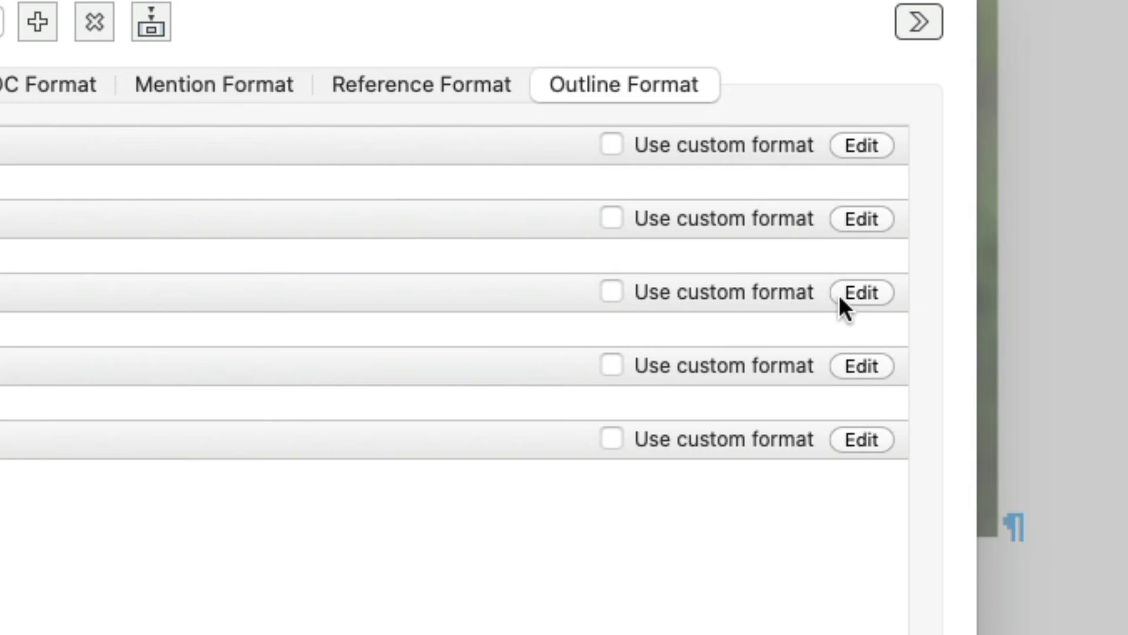
Remove the word Chapter and the colon from the Chapter outline format, leaving number and title.
click(852, 293)
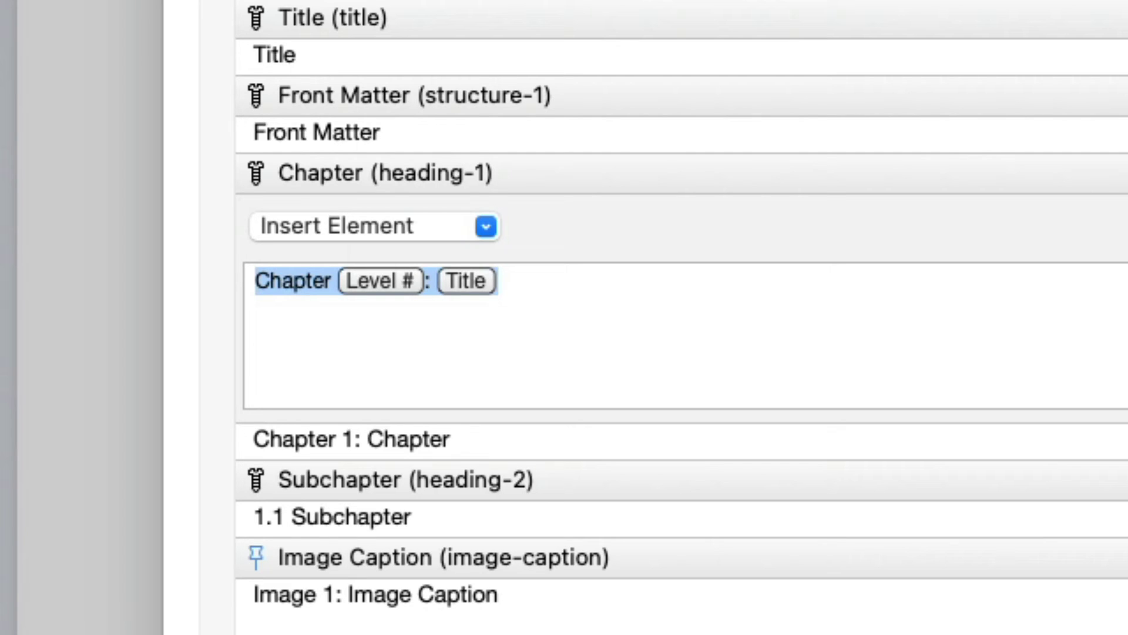
click(325, 282)
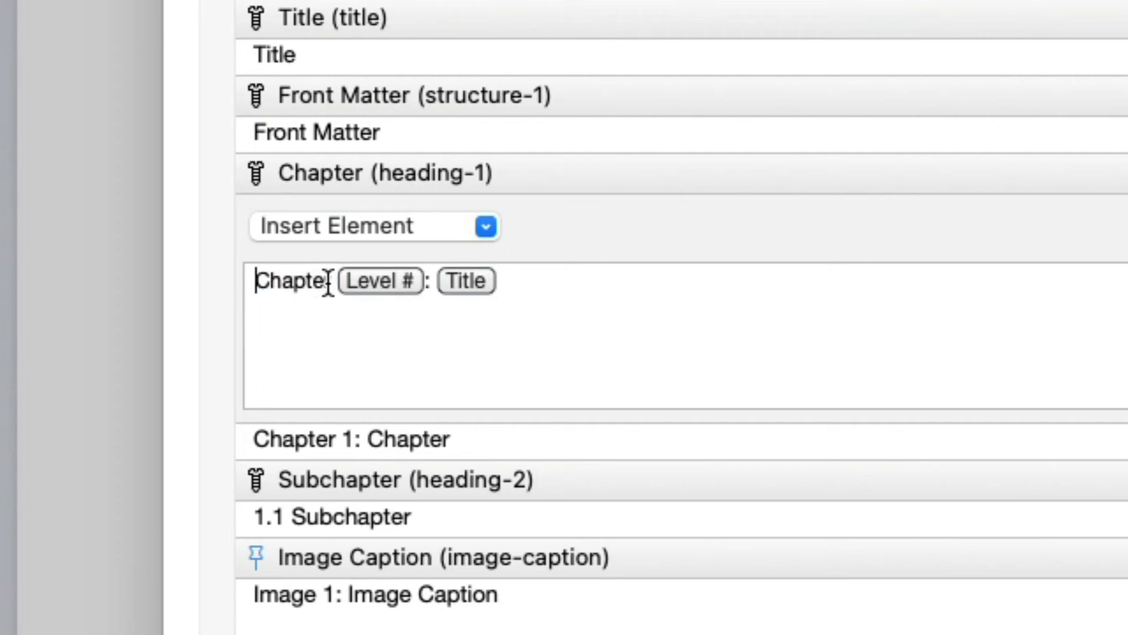
drag(323, 282, 196, 281)
key(BackSpace)
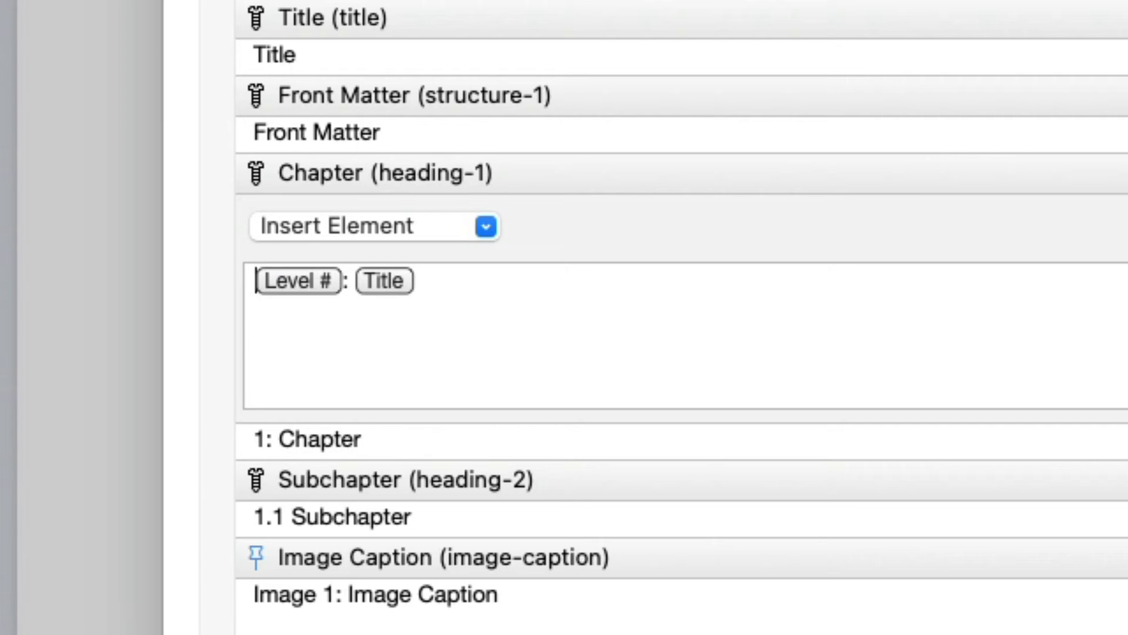
drag(342, 282, 357, 284)
key(BackSpace)
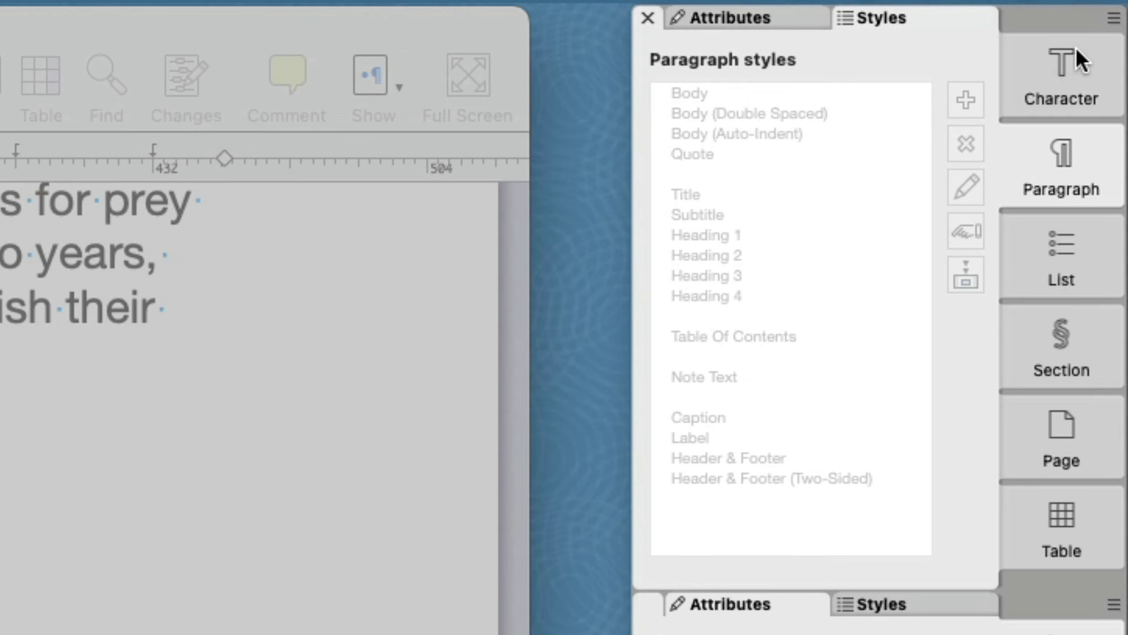
click(1075, 47)
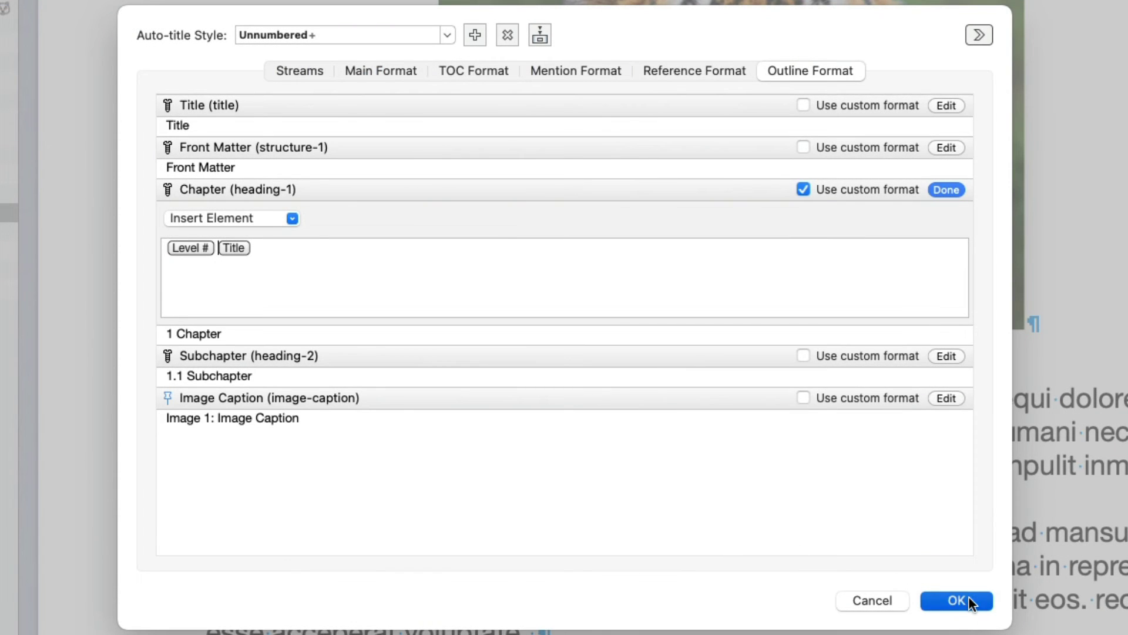
click(968, 597)
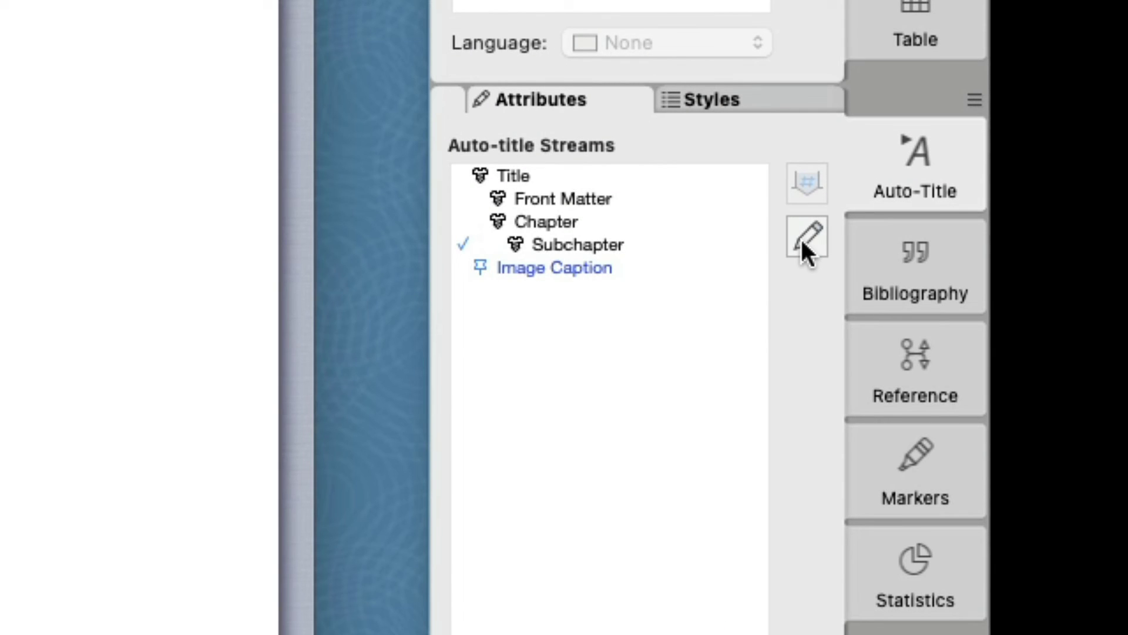
Delete the Level # token from the Chapter outline format so chapters show titles only.
click(806, 238)
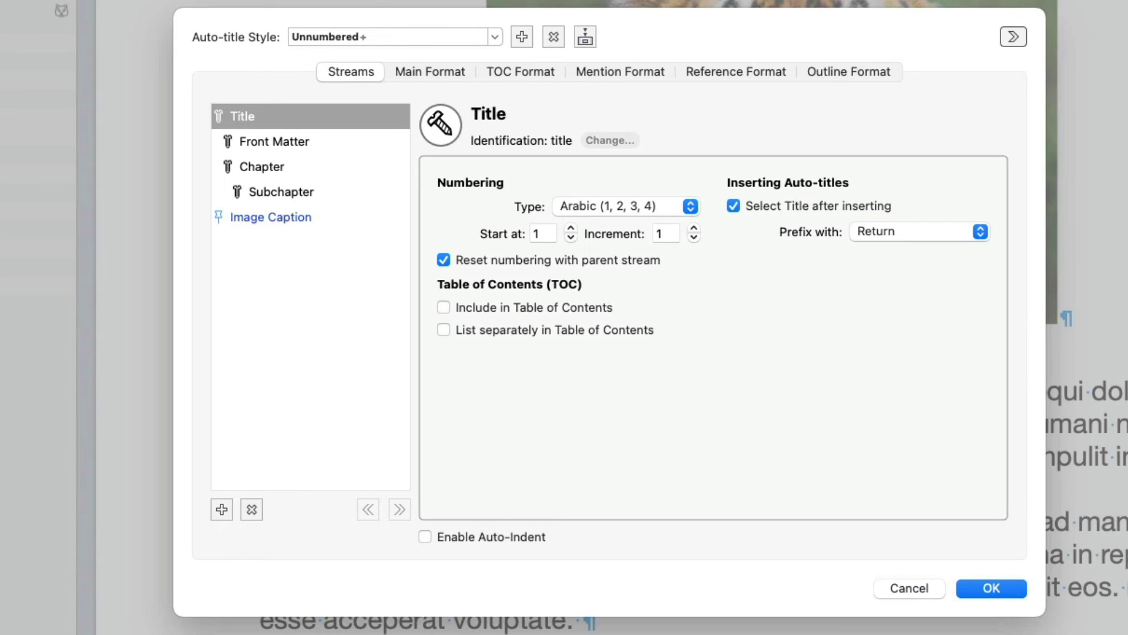
click(873, 72)
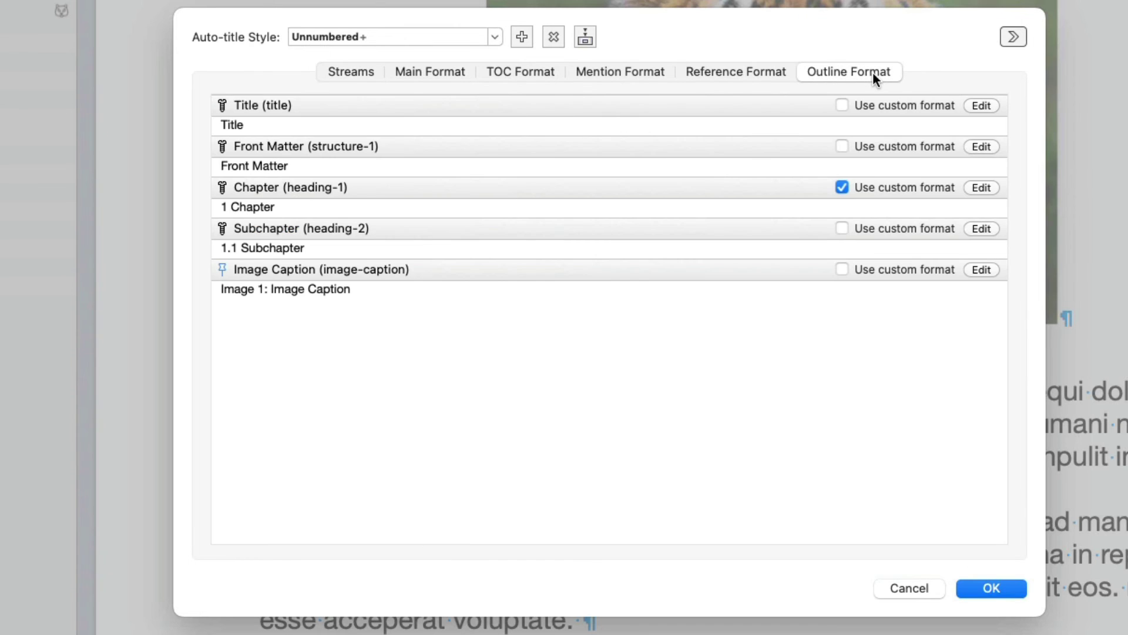
click(982, 188)
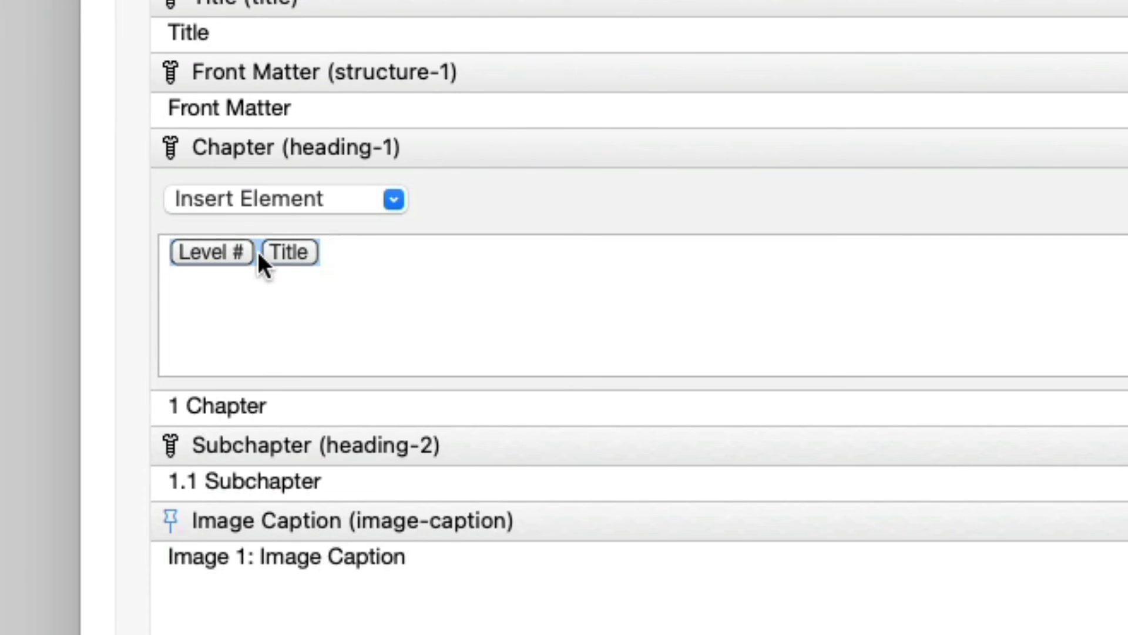
click(259, 252)
double_click(194, 253)
key(BackSpace)
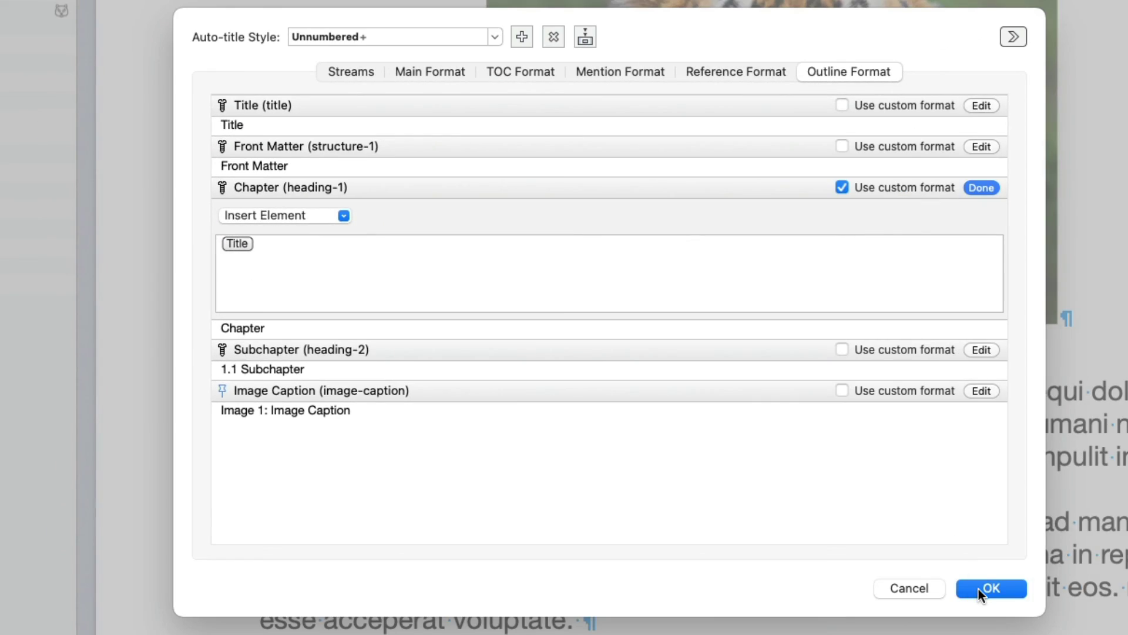
click(978, 587)
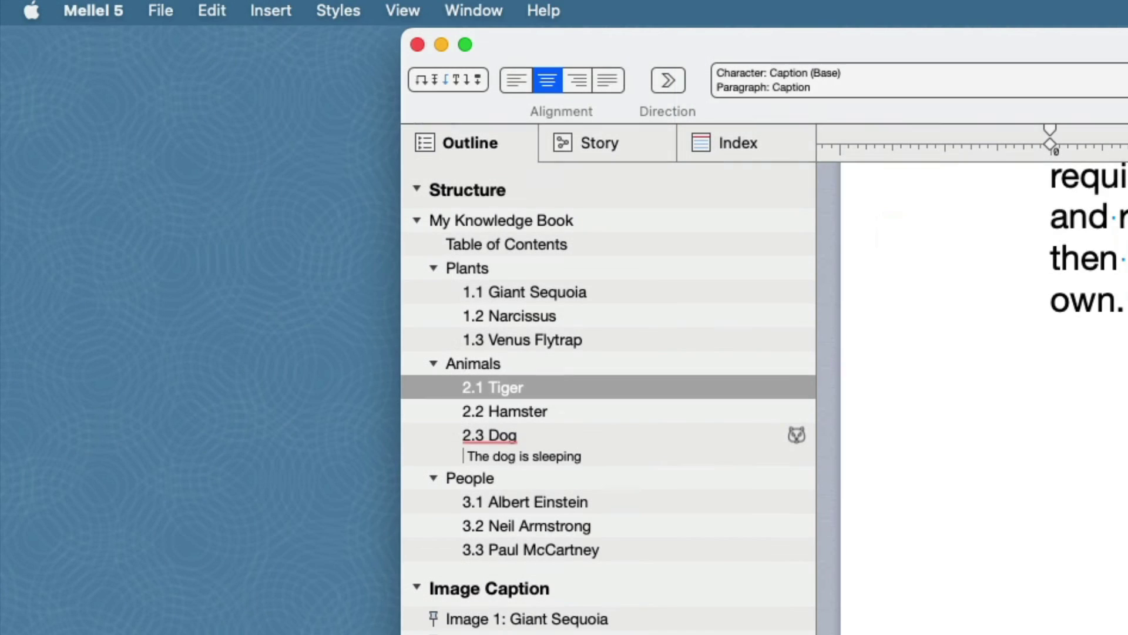
Set the Document setup outline font size to 14, after first trying 20, and close Preferences.
click(113, 5)
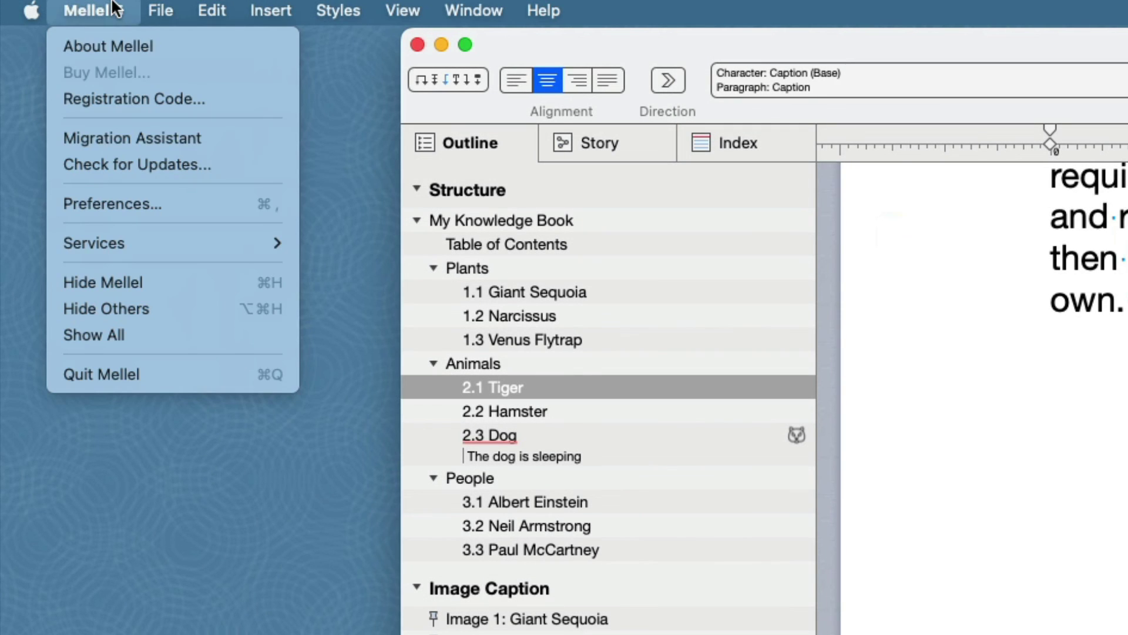
click(128, 200)
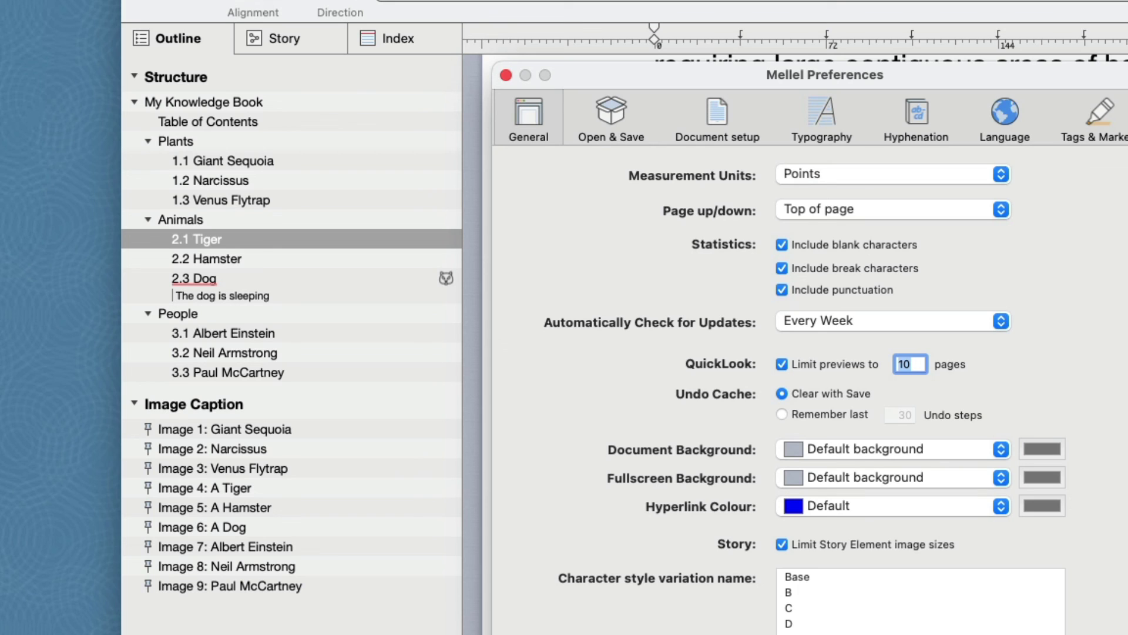
click(720, 112)
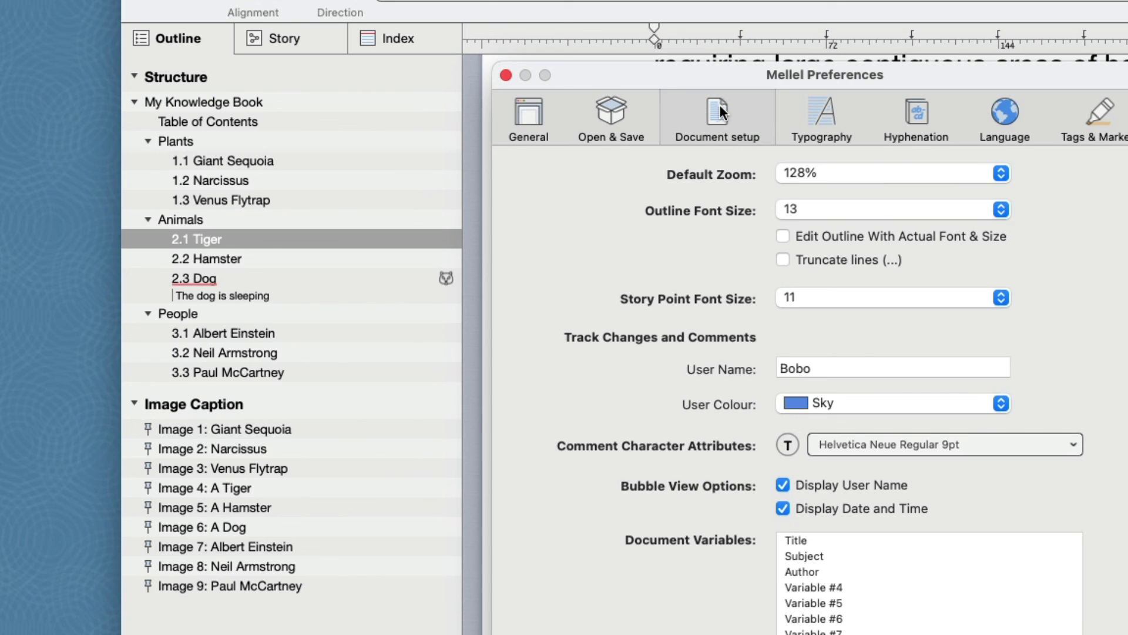
click(977, 206)
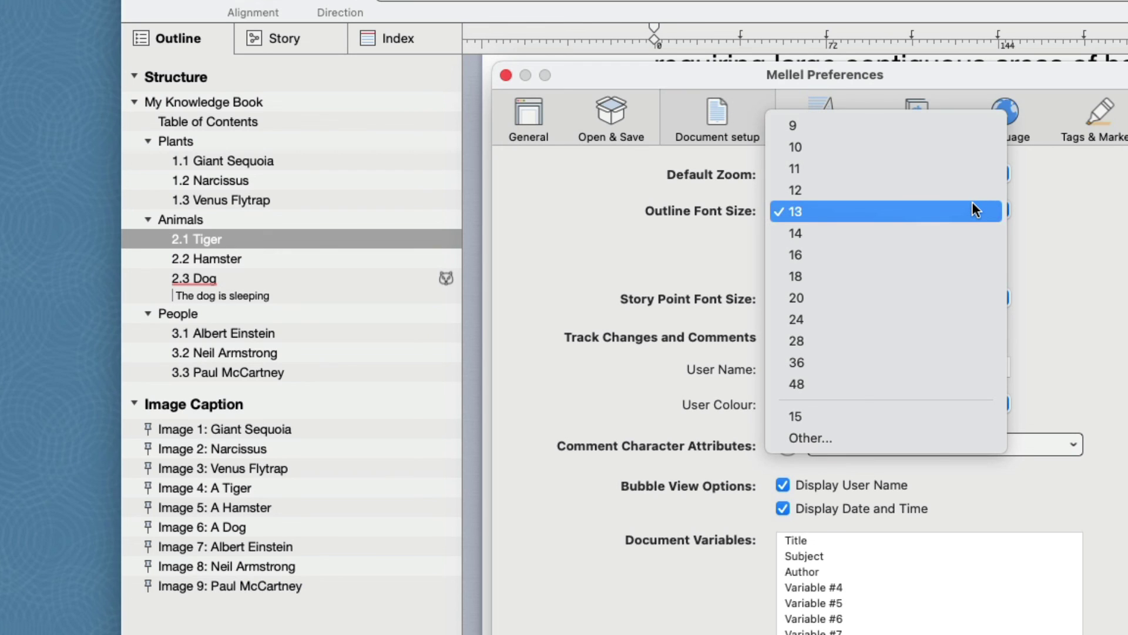
click(965, 294)
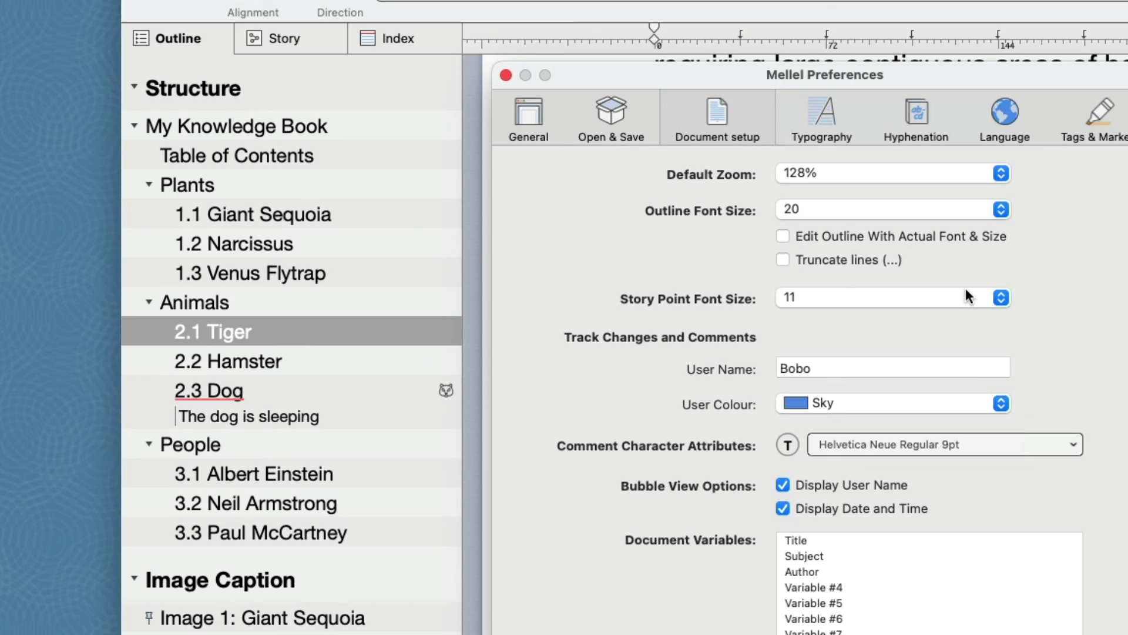
click(904, 210)
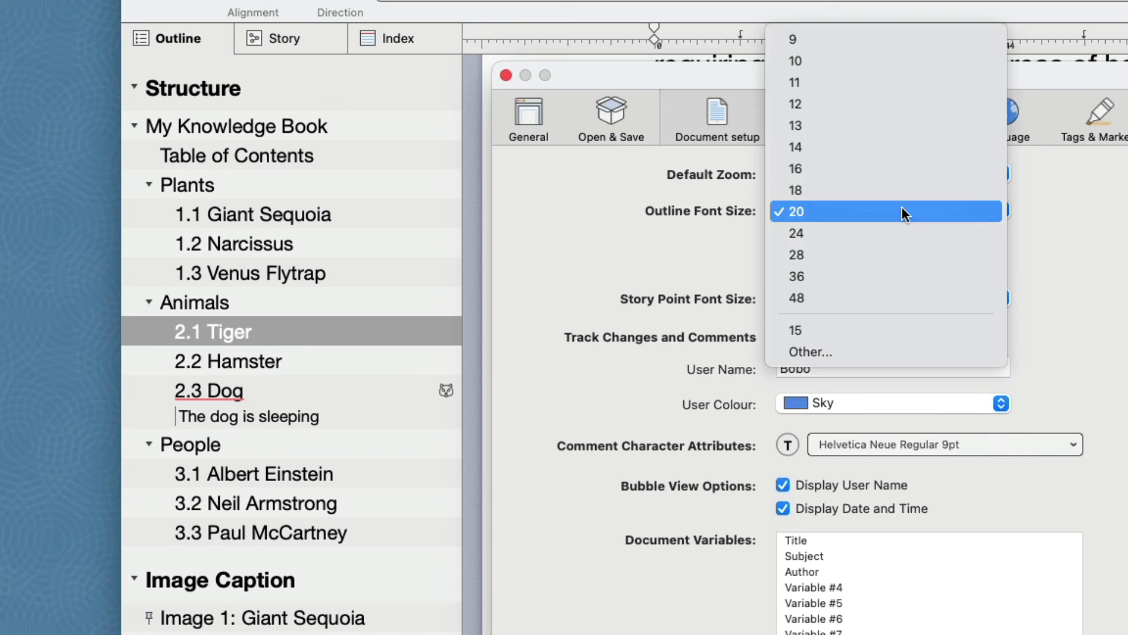
click(922, 143)
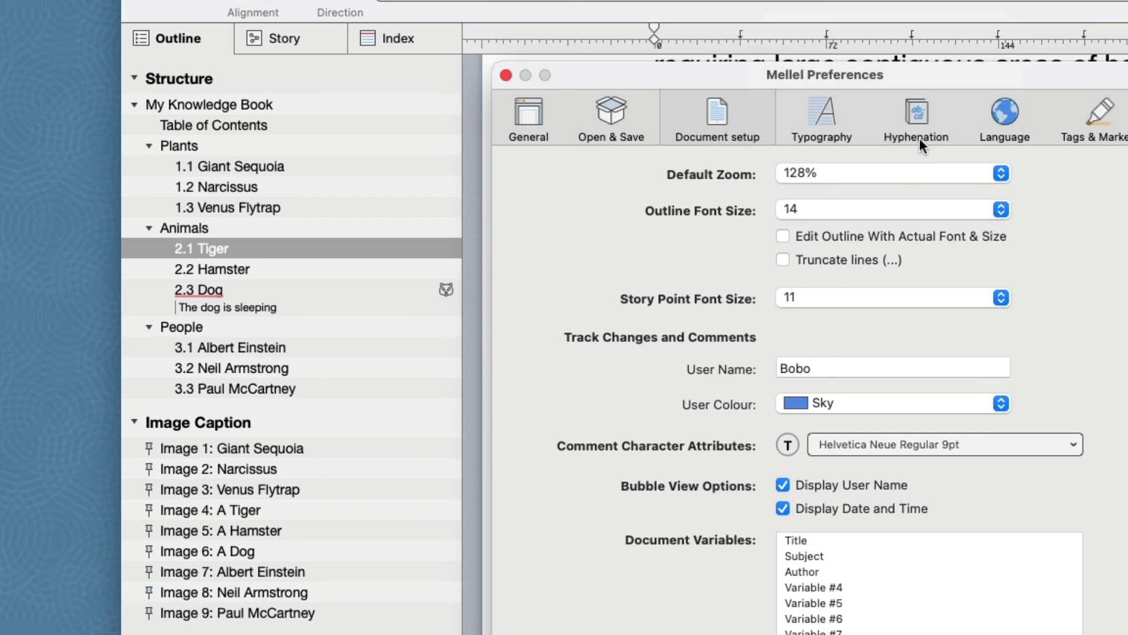
click(505, 75)
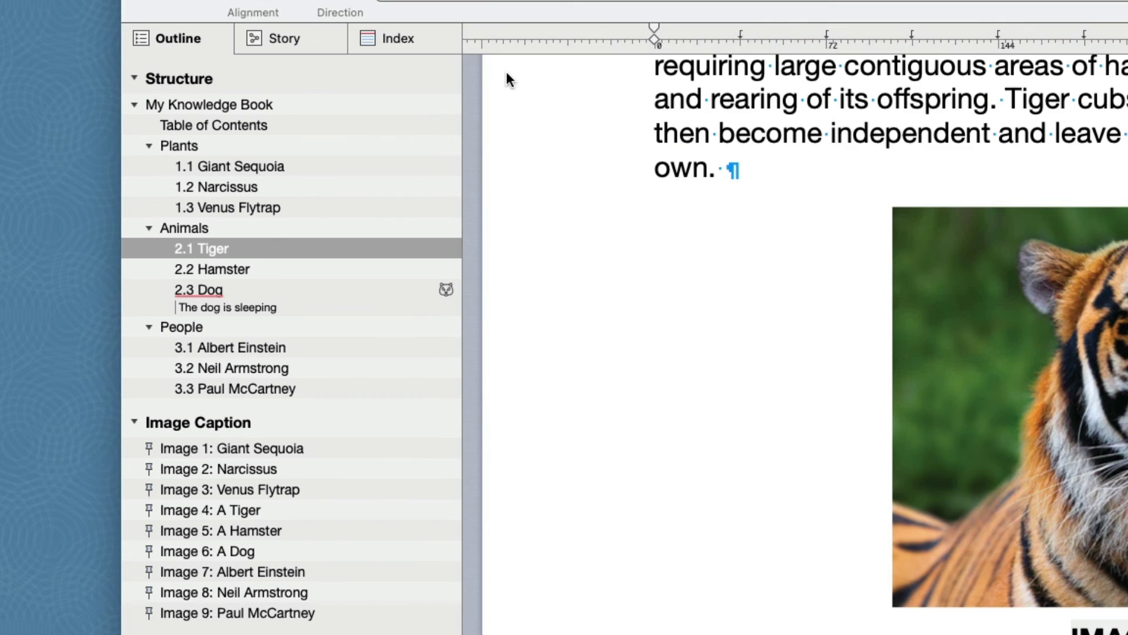